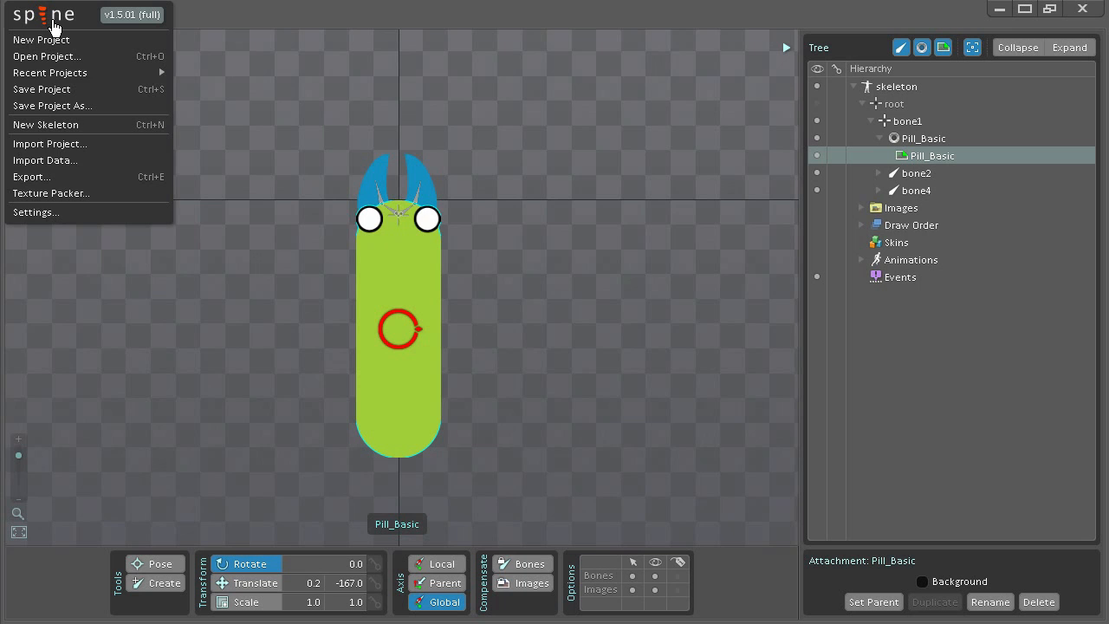
Start a JSON export and set its output directory to a new SpineData folder inside New Unity Project 10's Assets folder
click(35, 177)
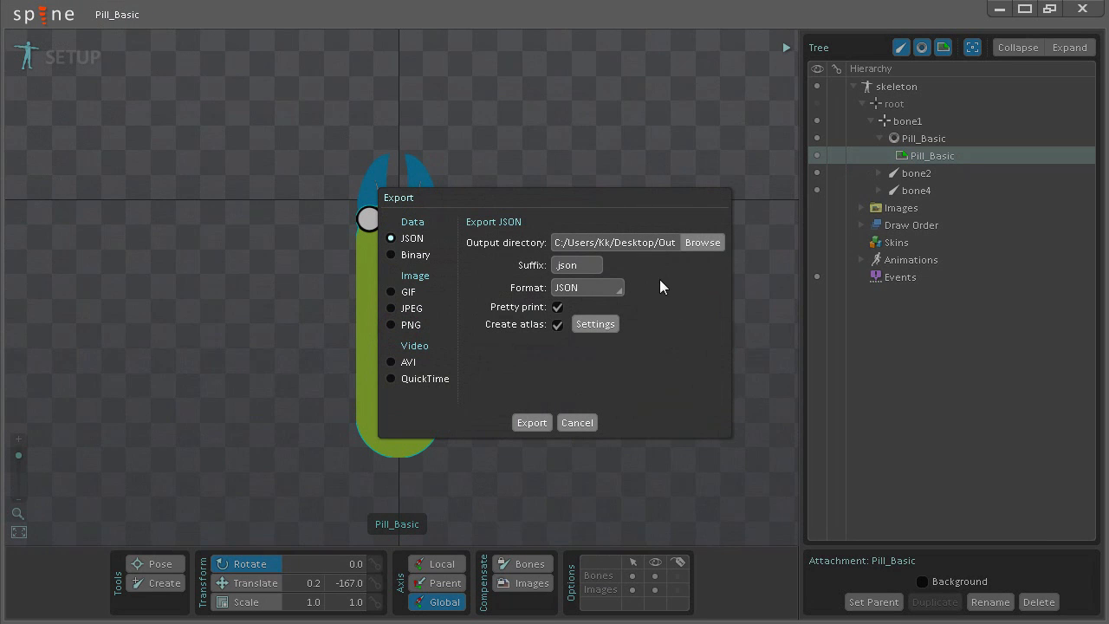
click(702, 243)
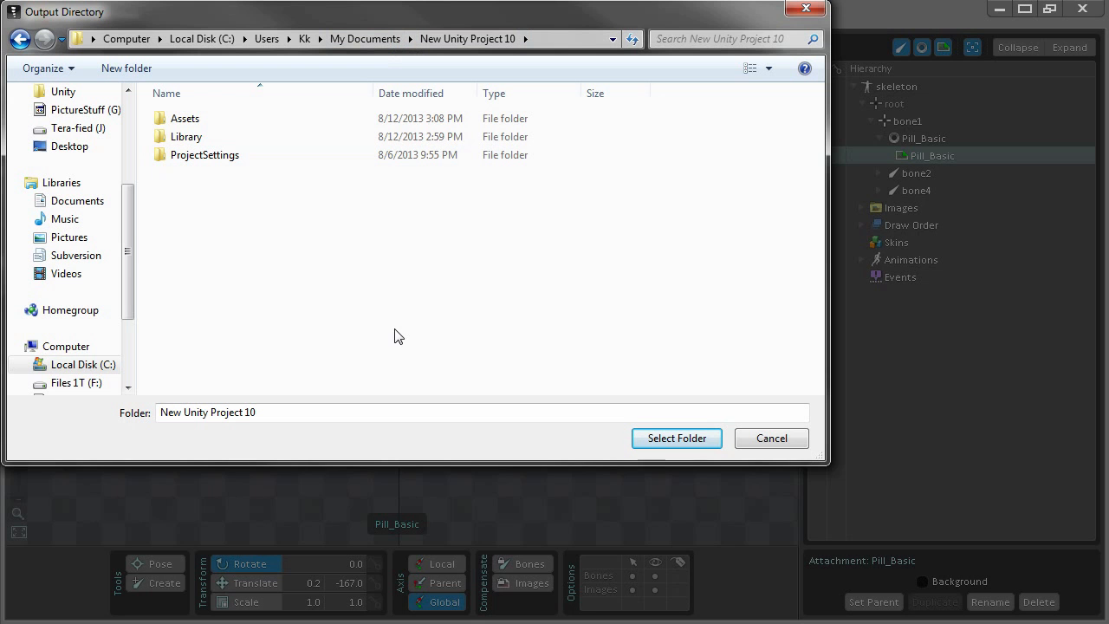
double_click(198, 126)
click(126, 67)
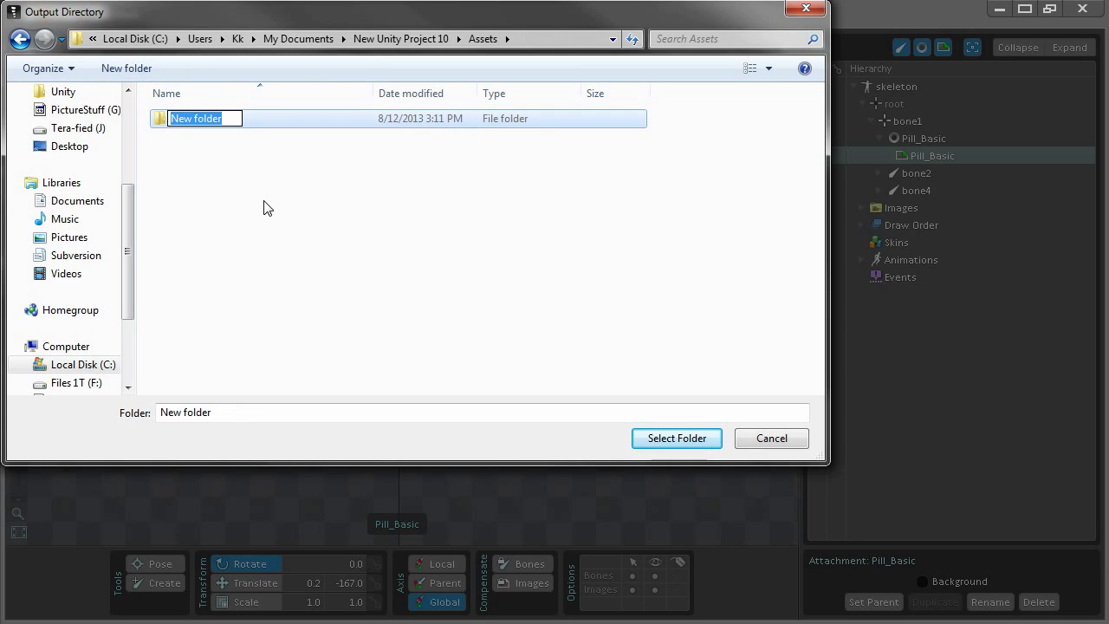
text(SpineData)
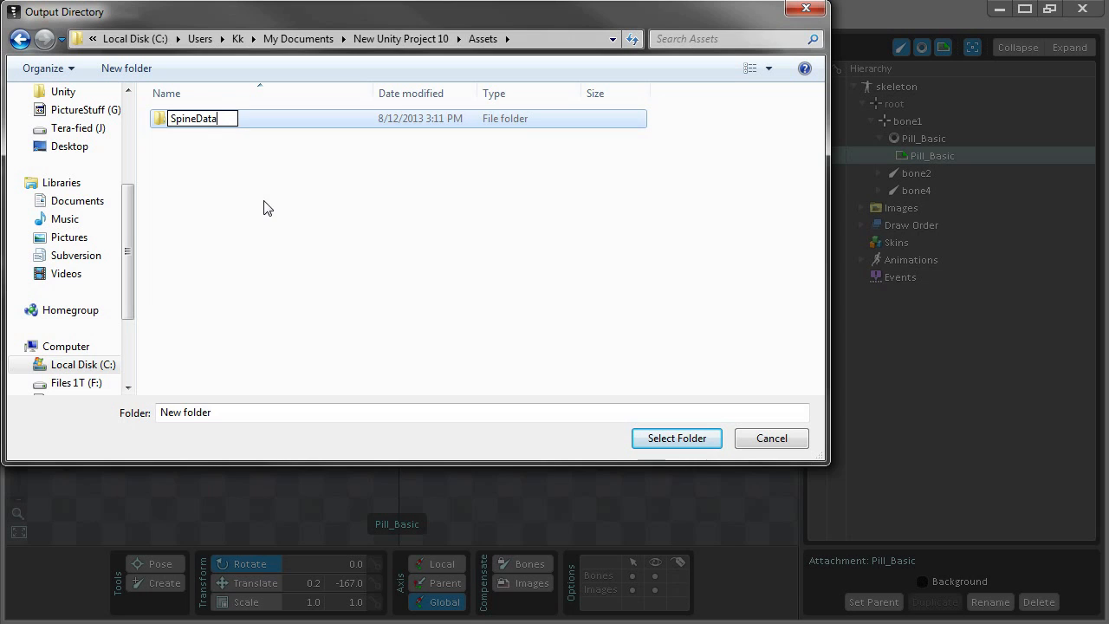
key(Return)
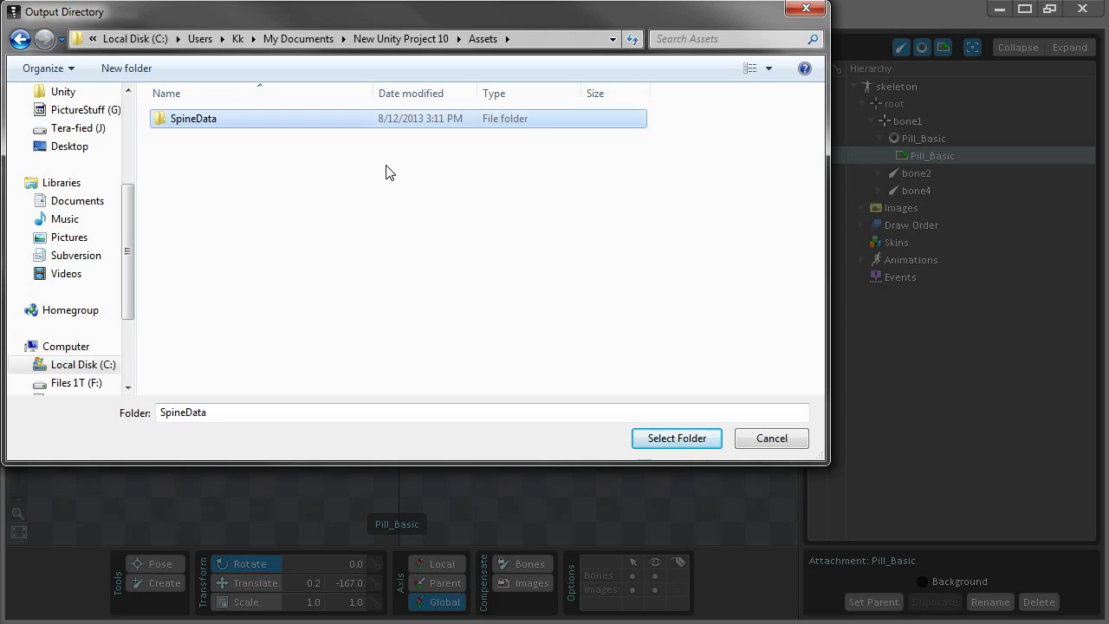
click(677, 438)
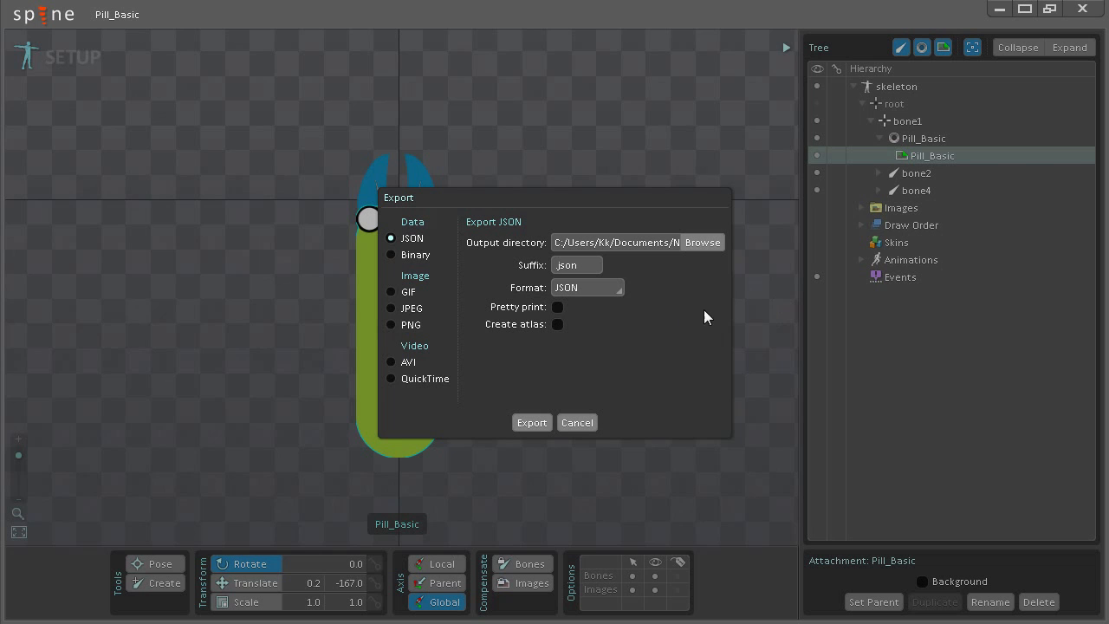
Enable pretty print and atlas creation, and export the skeleton as JSON
click(558, 307)
click(558, 324)
click(531, 422)
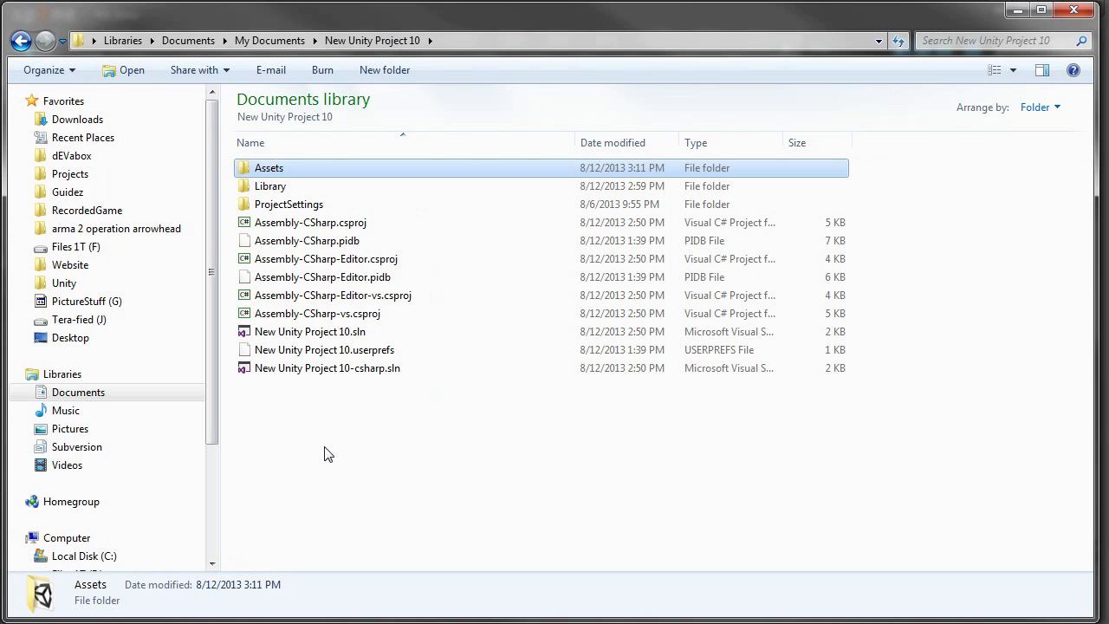
In Windows Explorer, open the project's Assets/SpineData folder and rename skeleton.json to skeleton.json.txt
double_click(277, 170)
double_click(298, 172)
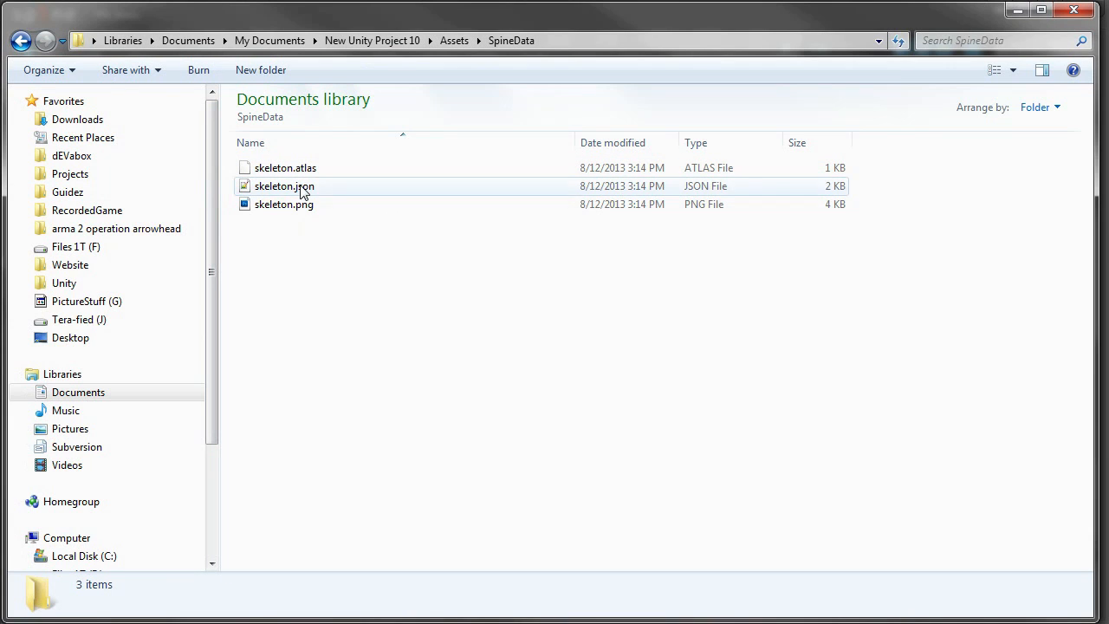
click(302, 189)
right_click(301, 187)
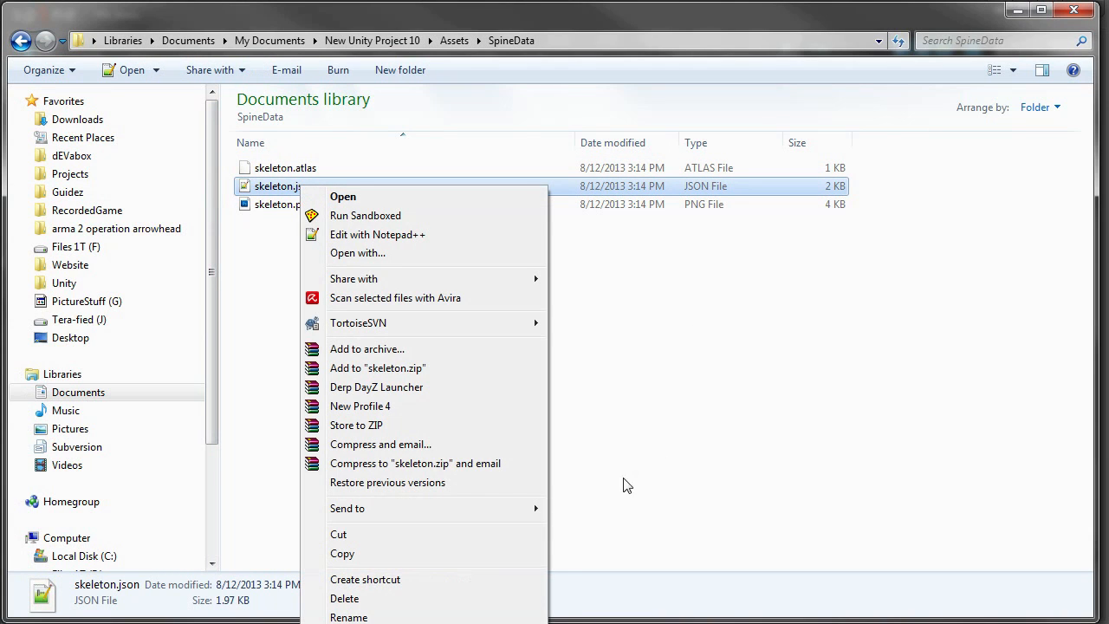
click(349, 617)
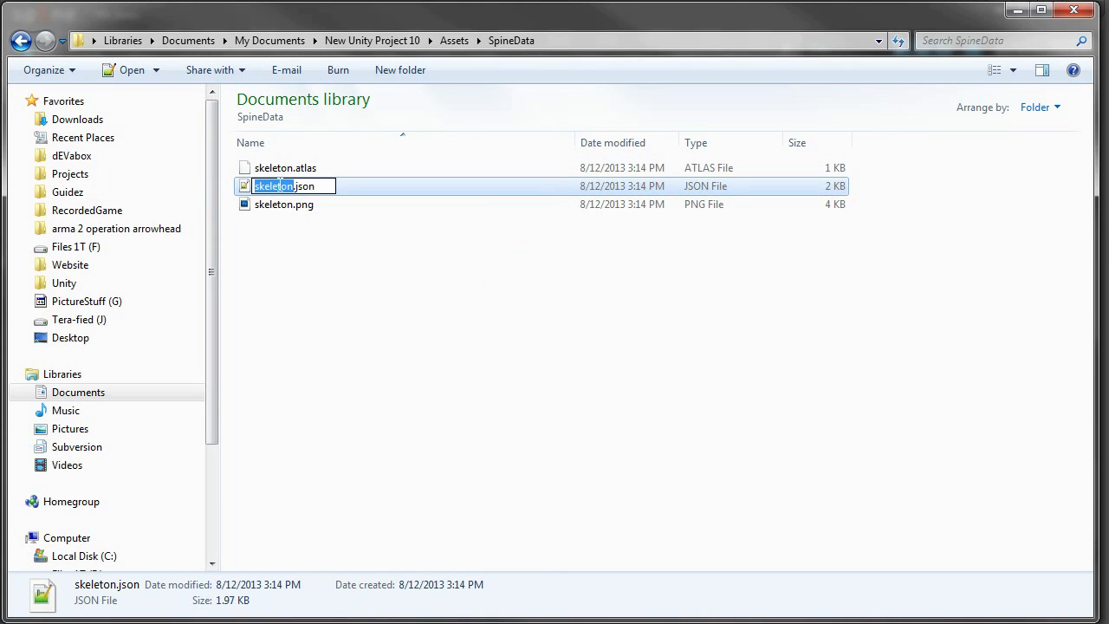
key(End)
text(.txt)
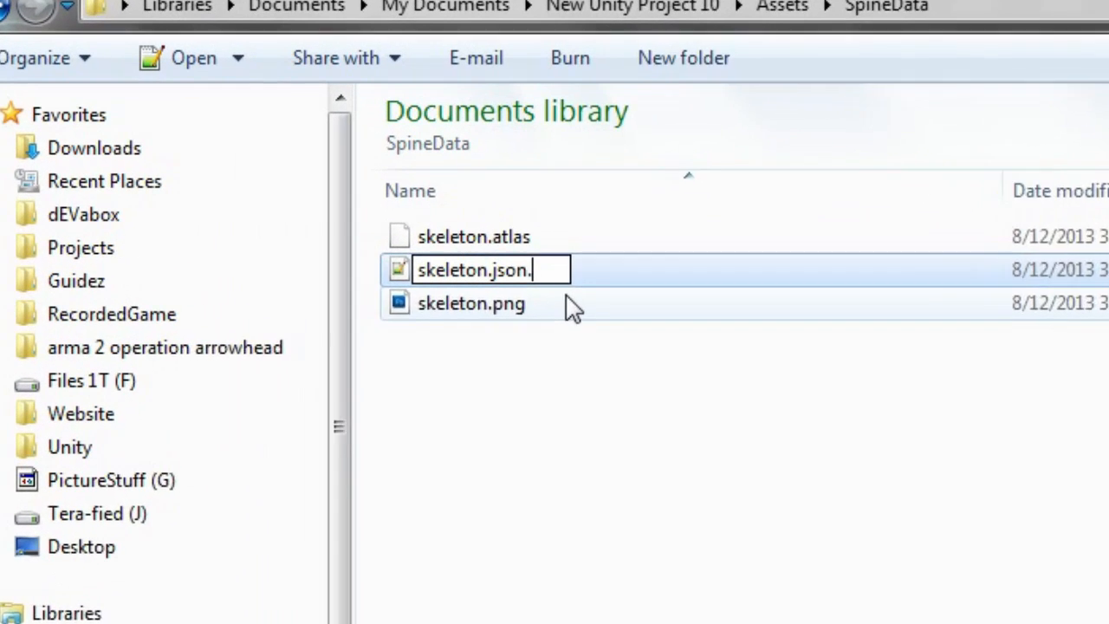
key(Return)
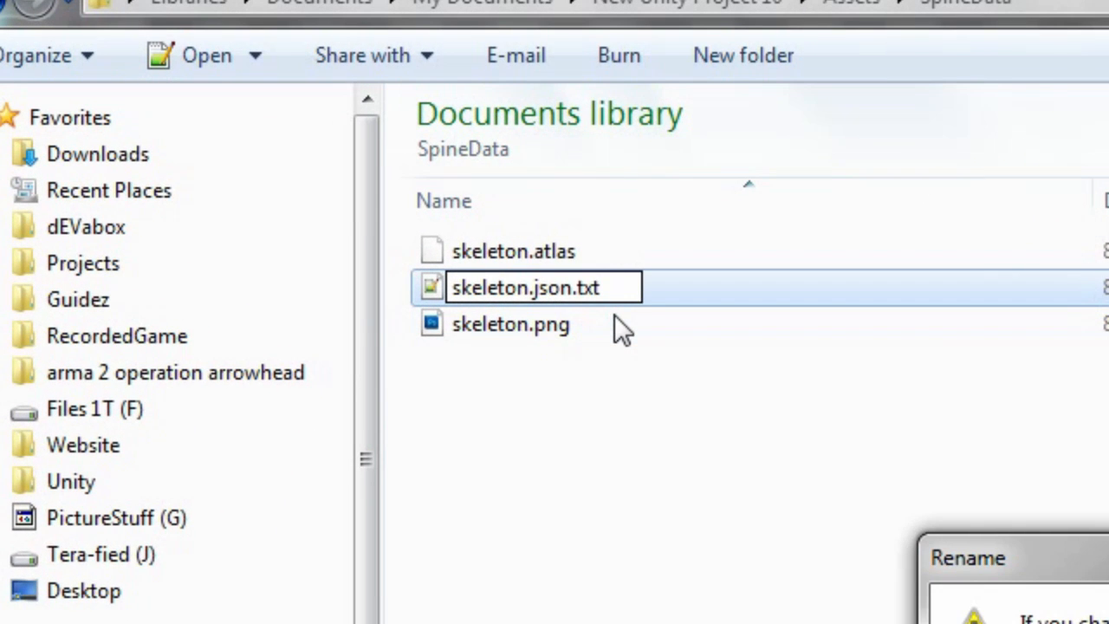
key(Return)
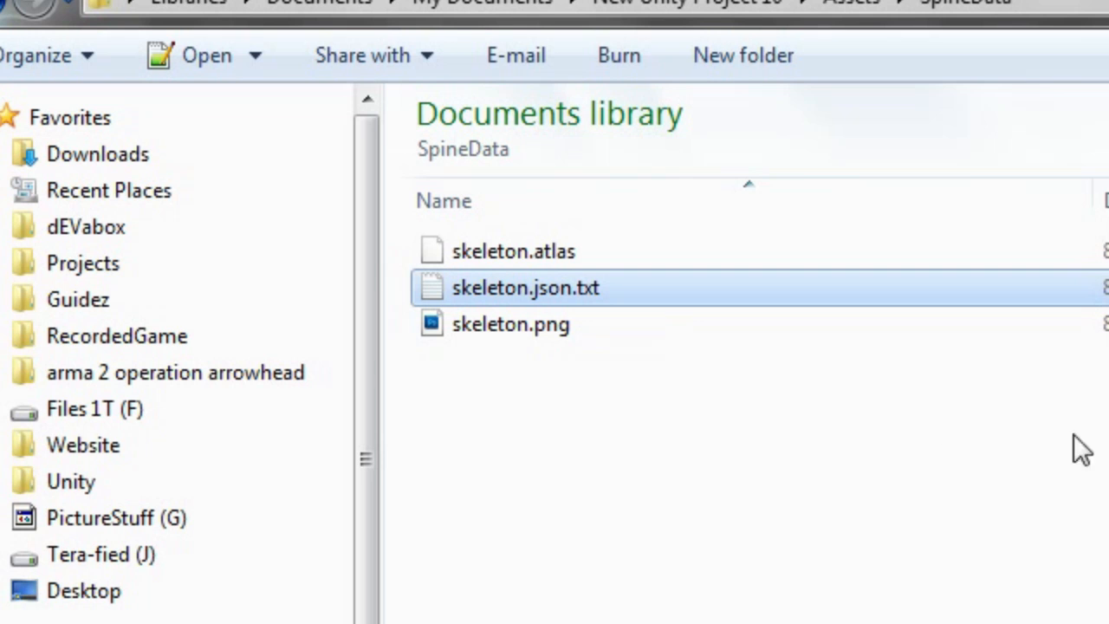
Rename skeleton.atlas to skeleton.atlas.txt and return to the Assets folder
click(500, 250)
right_click(500, 250)
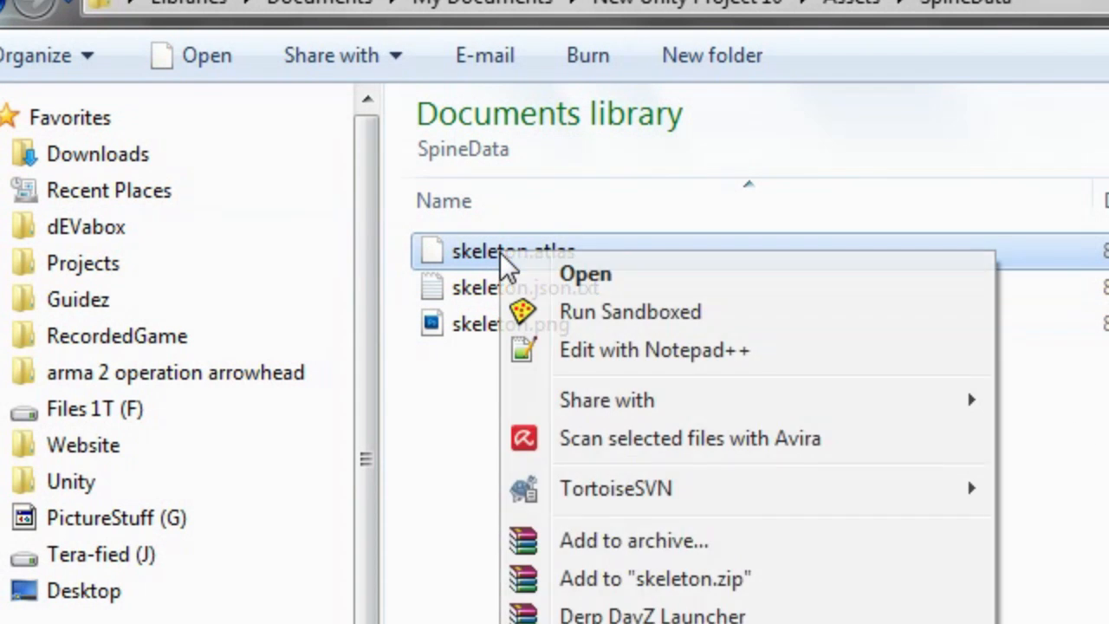
key(m)
key(End)
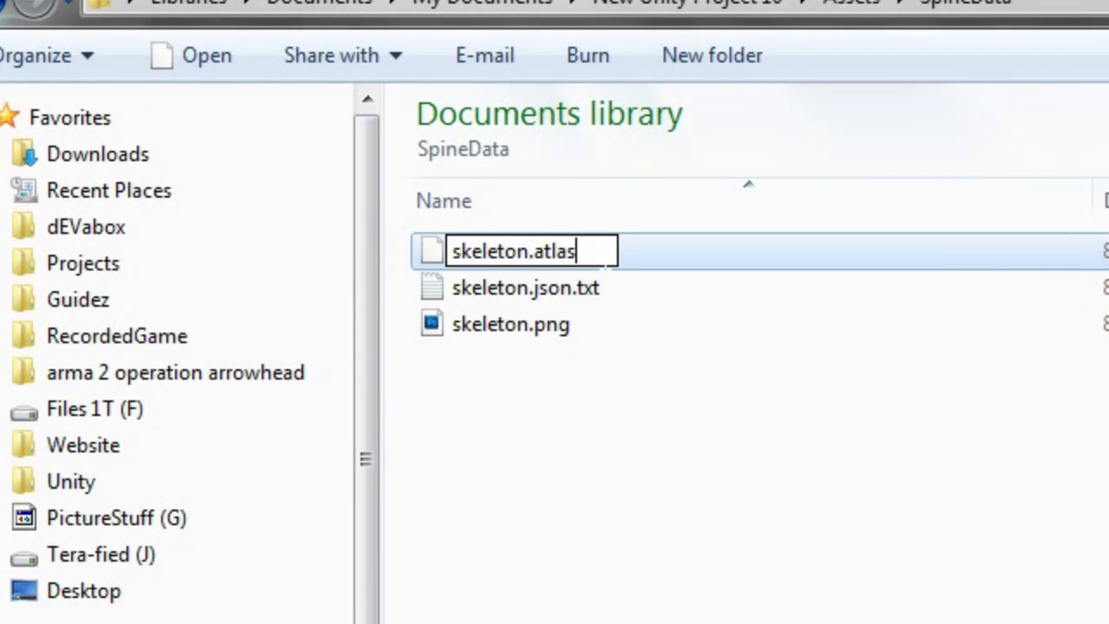
text(.)
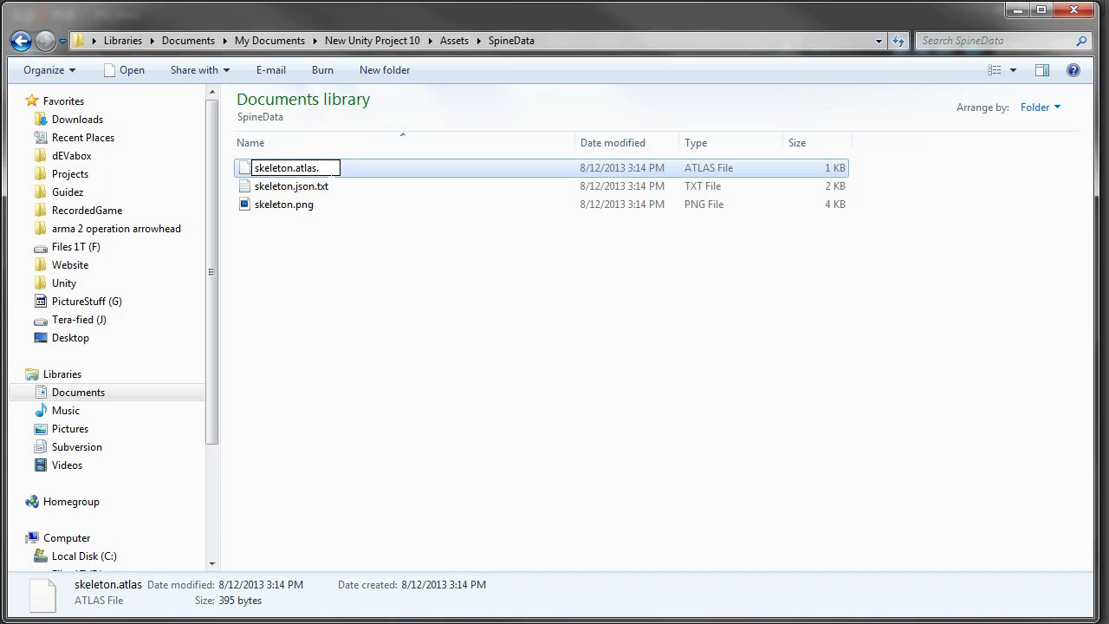
text(txt)
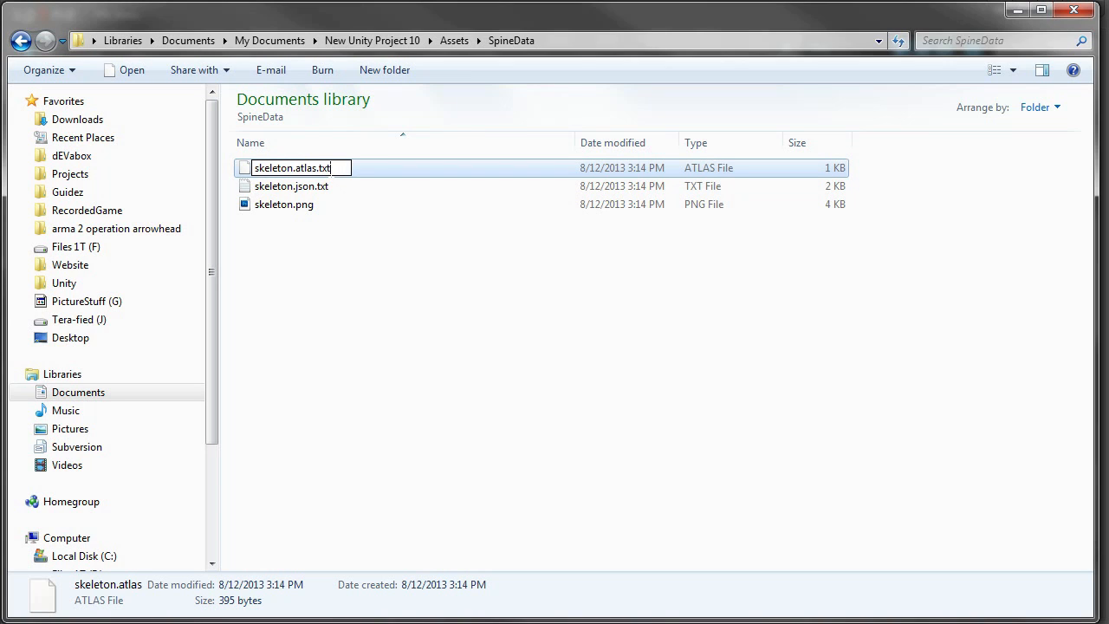
key(Return)
key(Return)
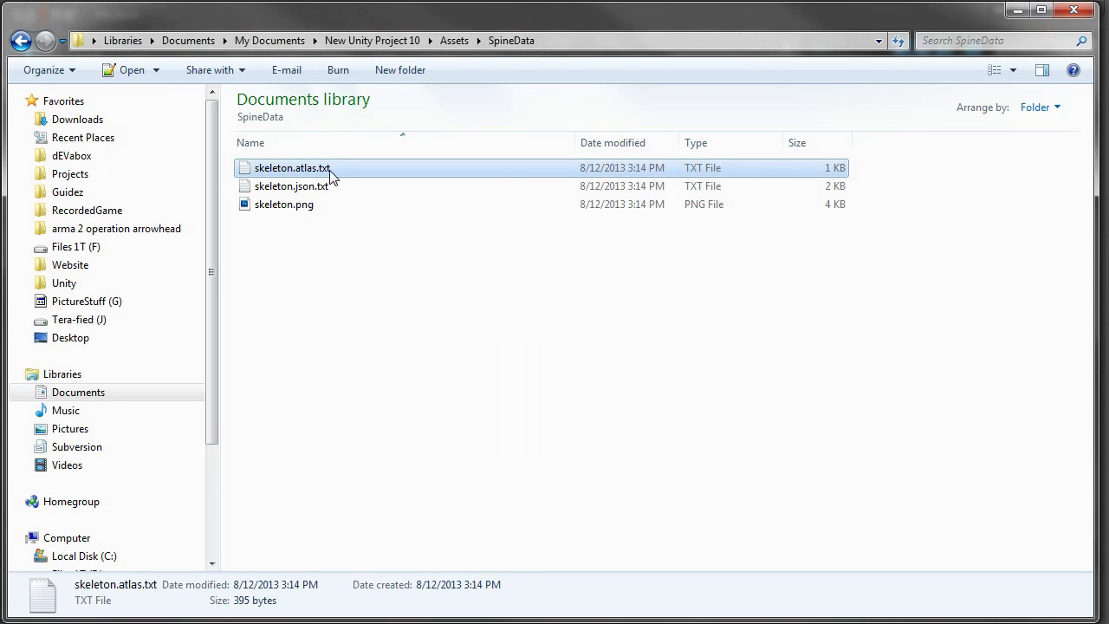
click(364, 271)
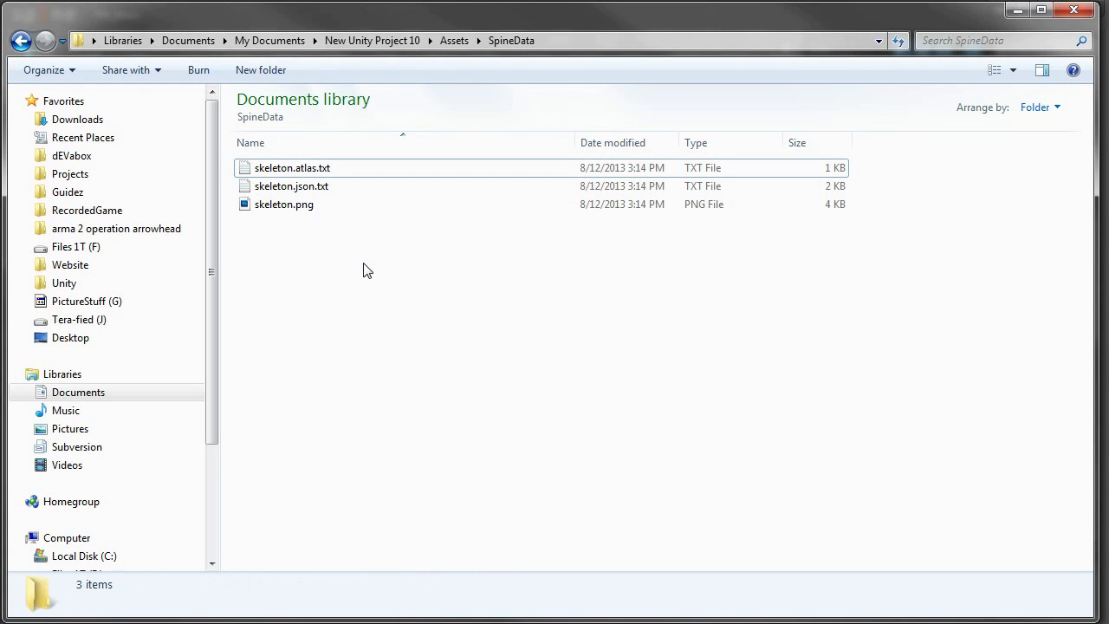
click(21, 41)
click(381, 307)
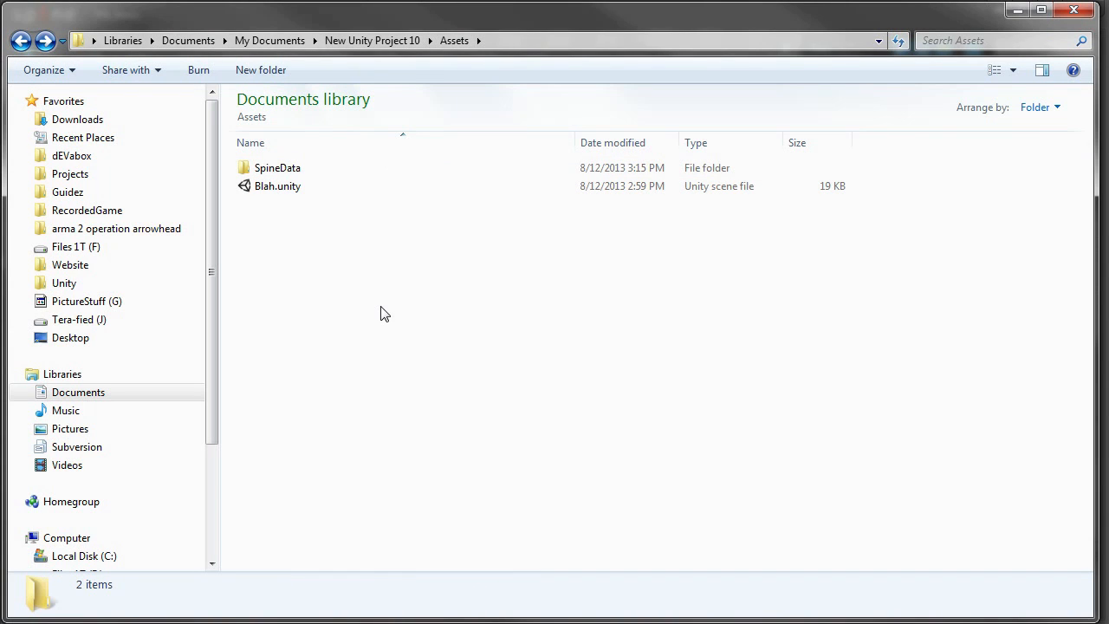
Switch to Chrome and open the official Unity, C# runtime from the Spine website's Runtimes page
key(alt+Tab)
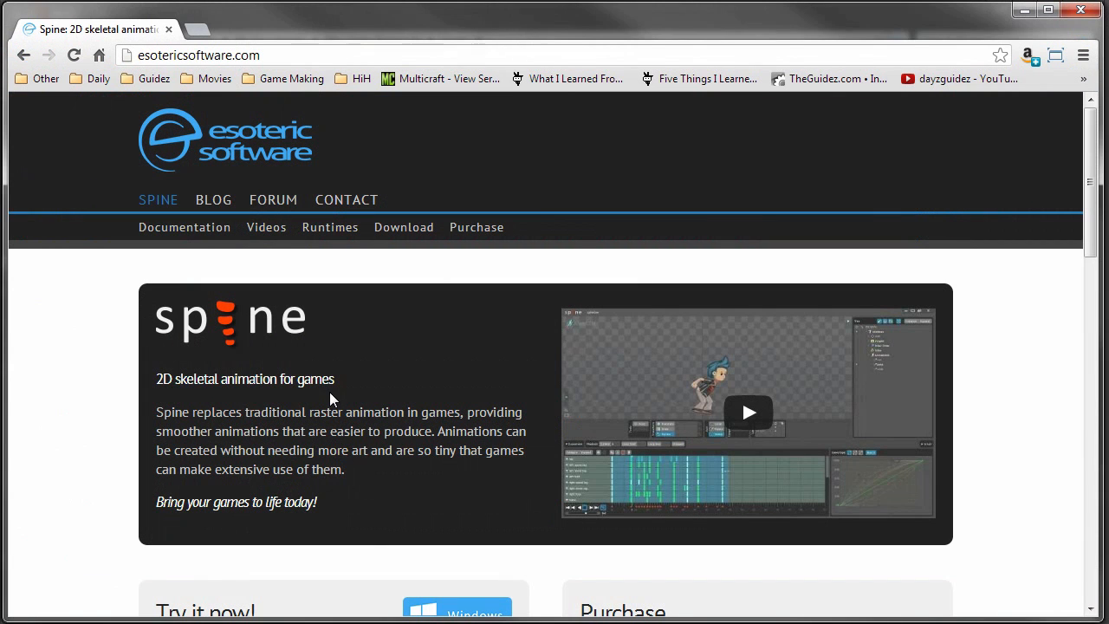
click(319, 227)
scroll(446, 259, down, 3)
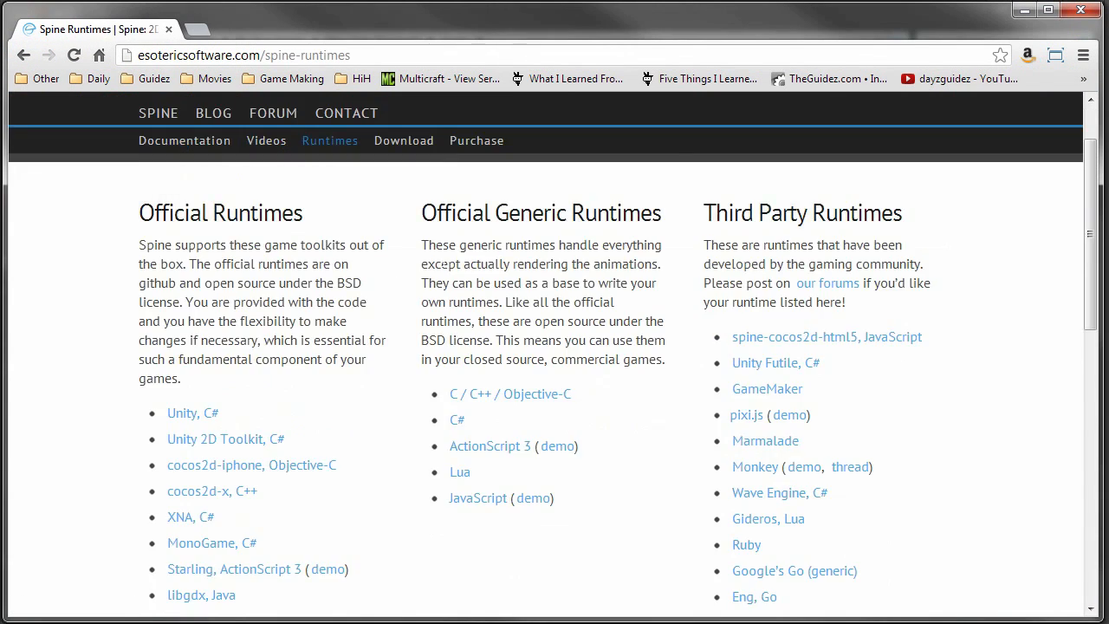
scroll(445, 254, up, 1)
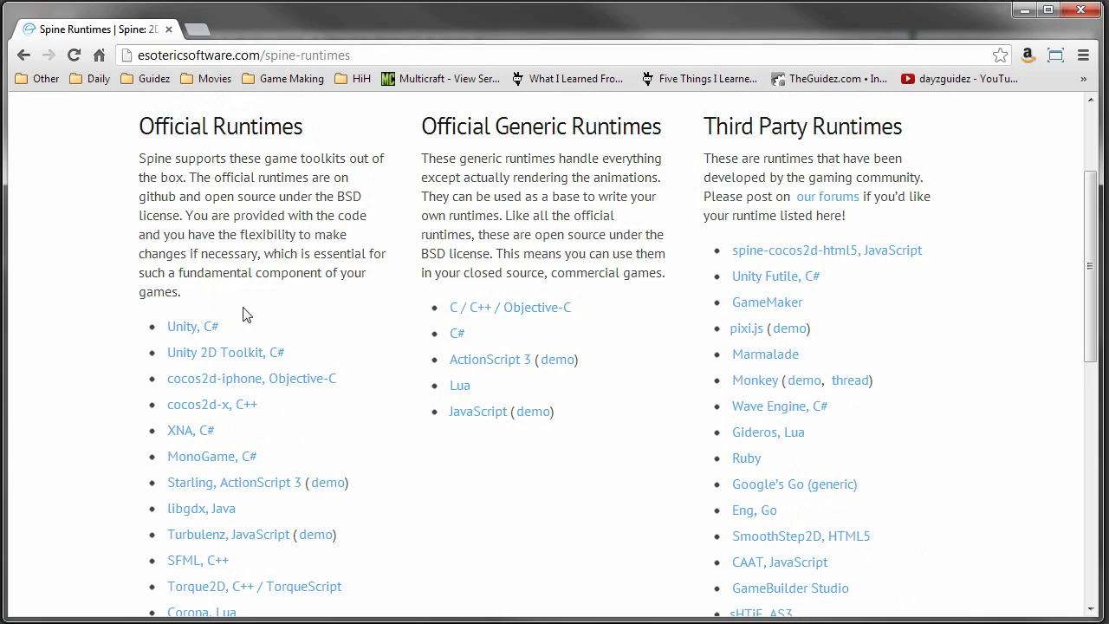
click(185, 337)
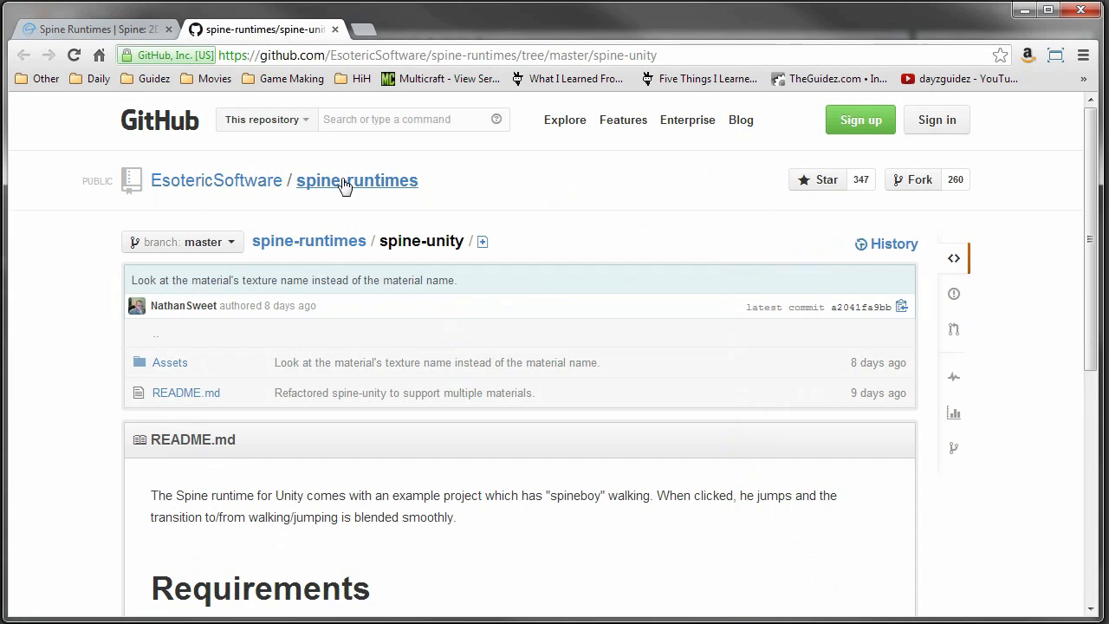
Go to the main spine-runtimes repository and download it as a ZIP into the Downloads folder
click(407, 184)
scroll(933, 413, down, 1)
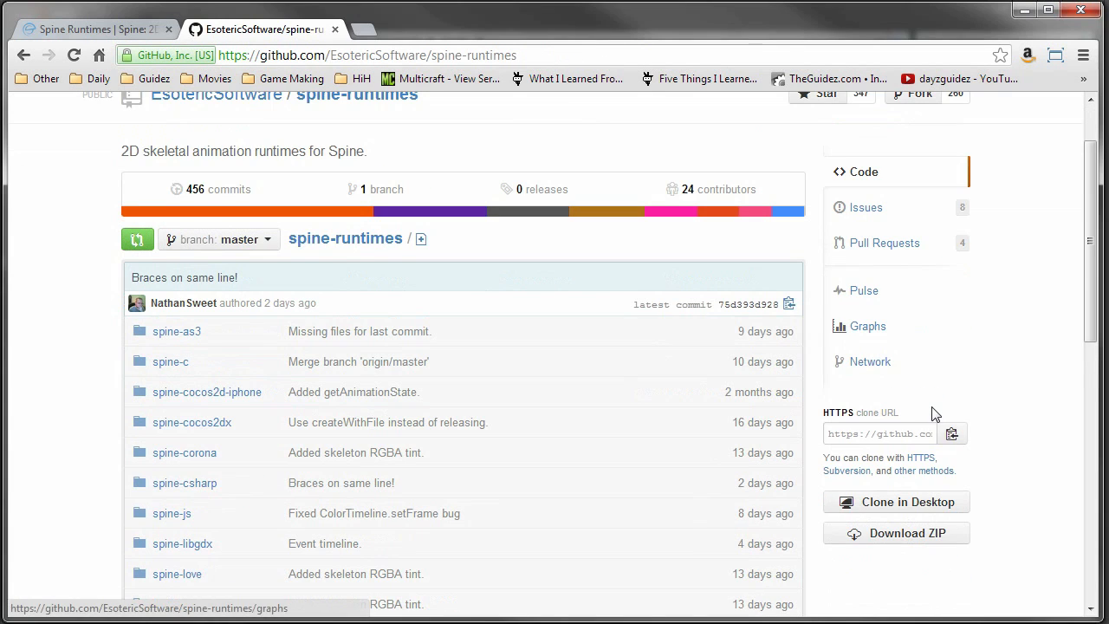
scroll(933, 414, down, 1)
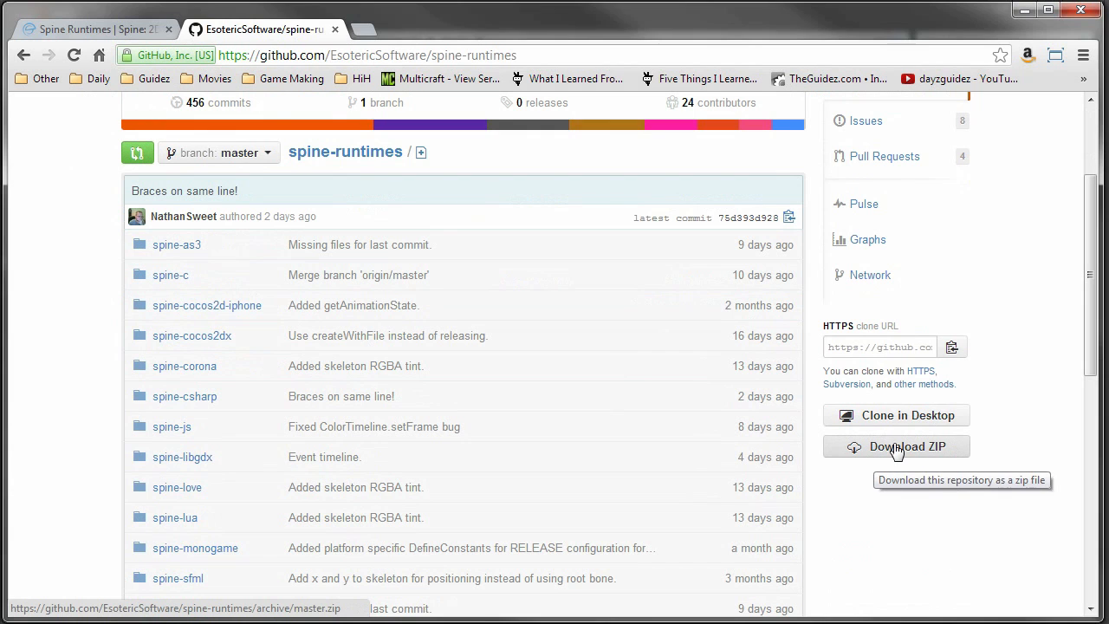
click(896, 449)
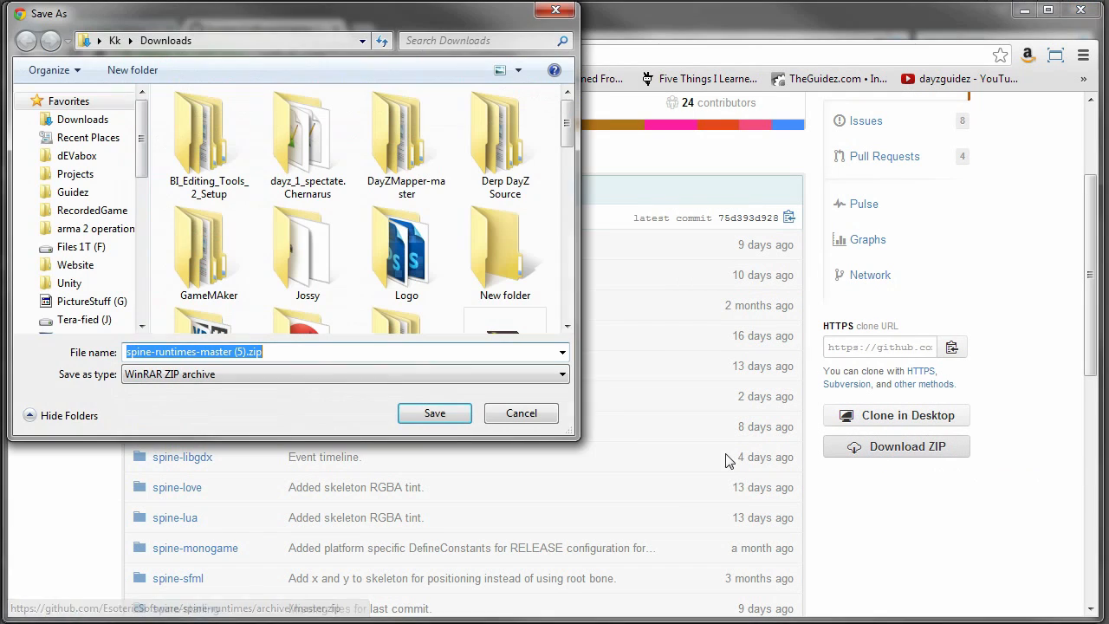
click(433, 414)
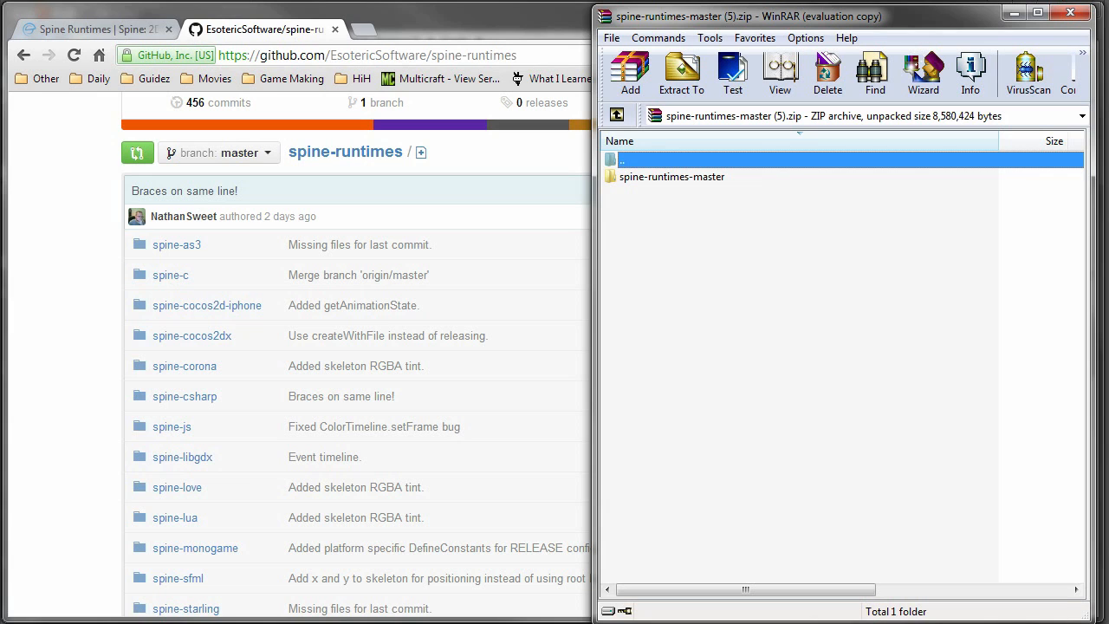
Copy the spine-csharp and spine-unity folders from the downloaded archive's spine-runtimes-master folder into the Unity project's Assets folder
double_click(683, 177)
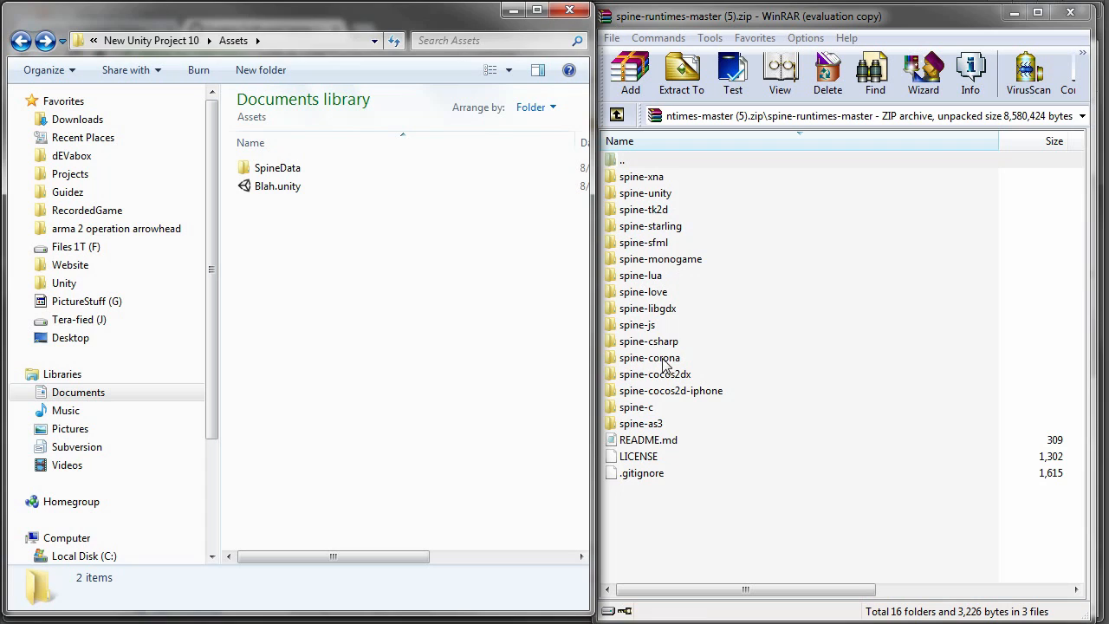
drag(663, 343, 466, 298)
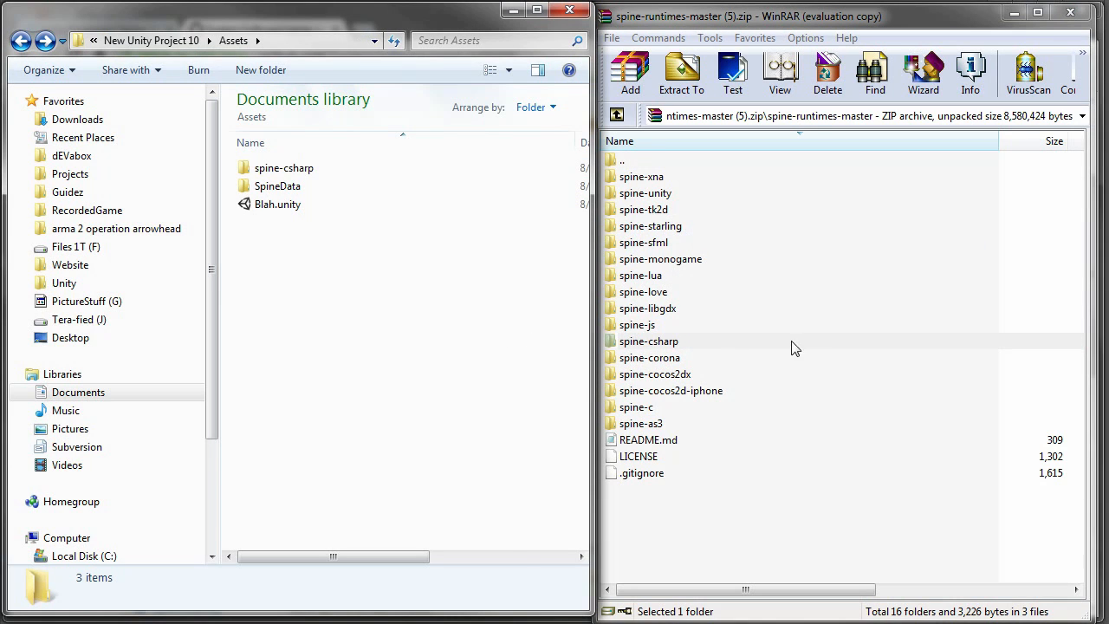
click(664, 194)
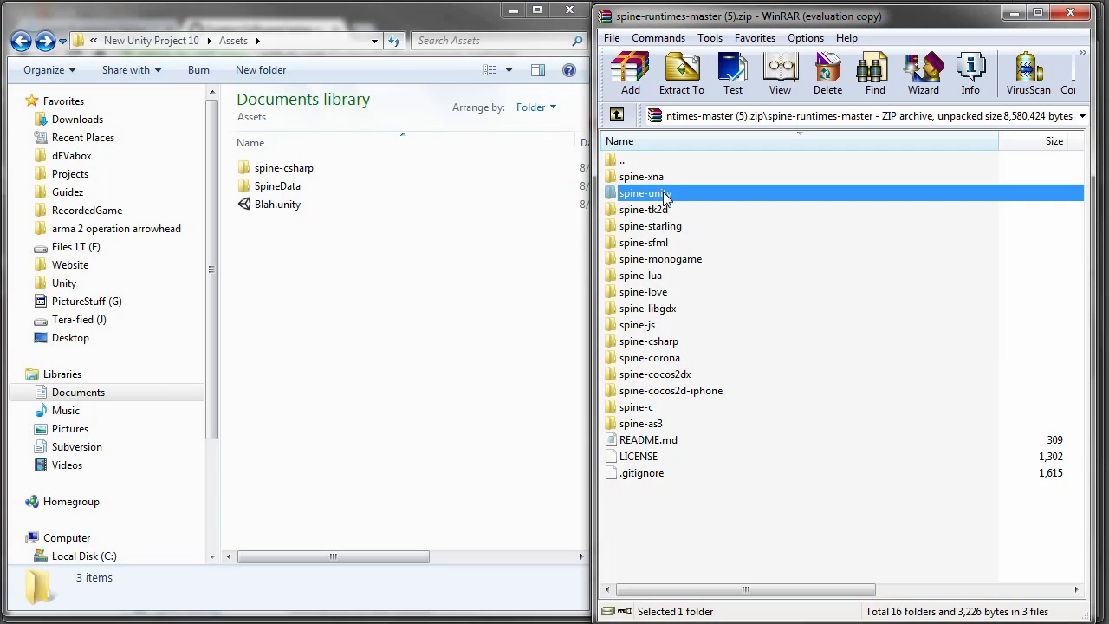
drag(665, 198, 417, 268)
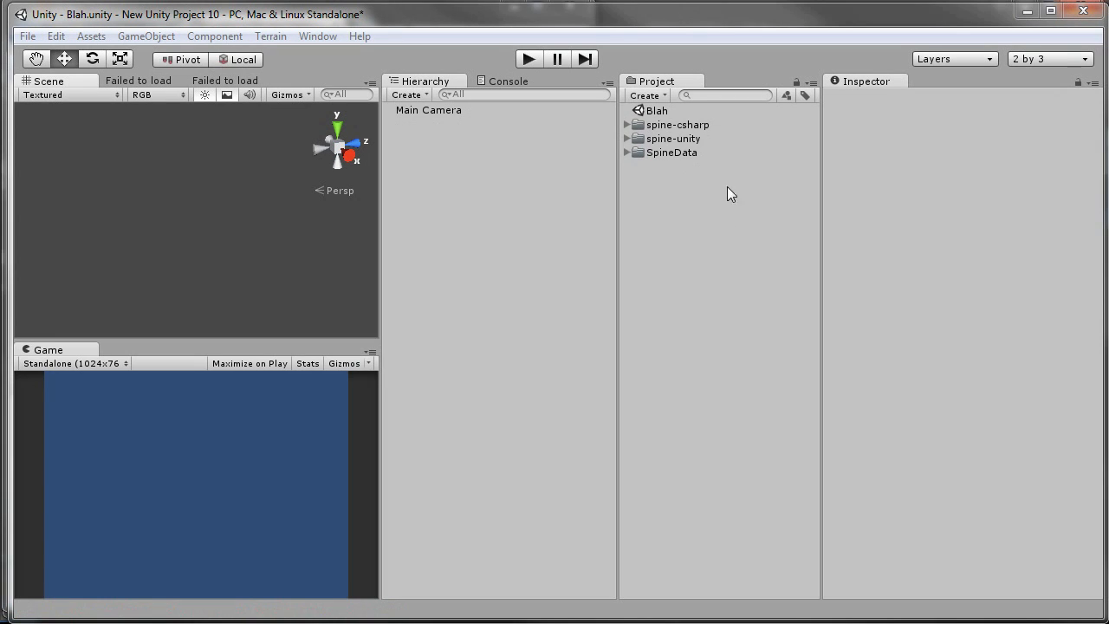
click(694, 124)
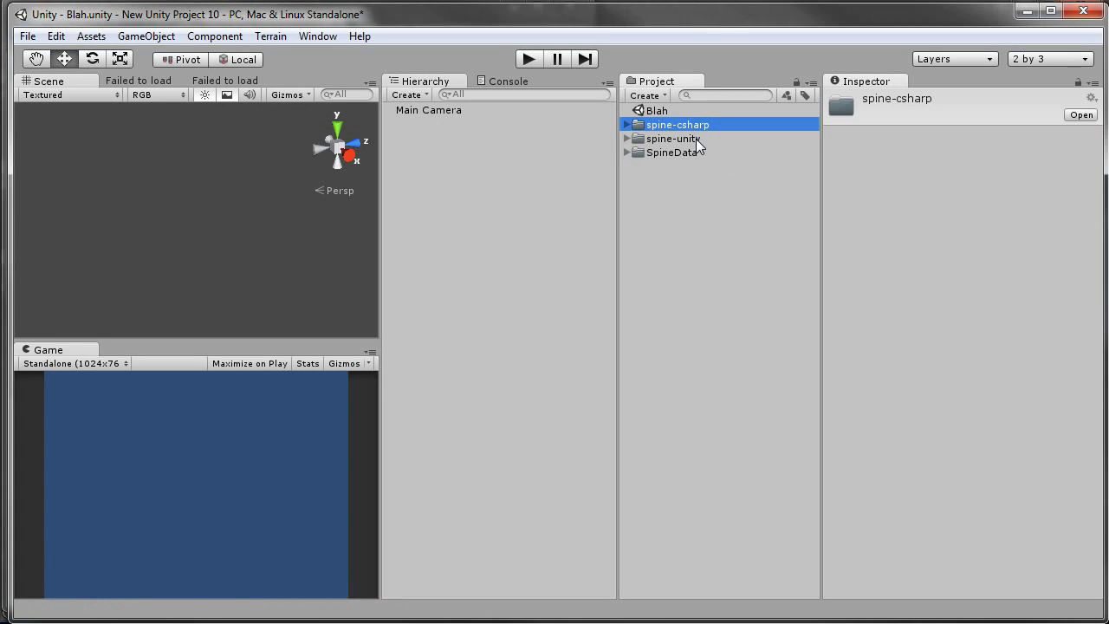
click(696, 140)
click(697, 153)
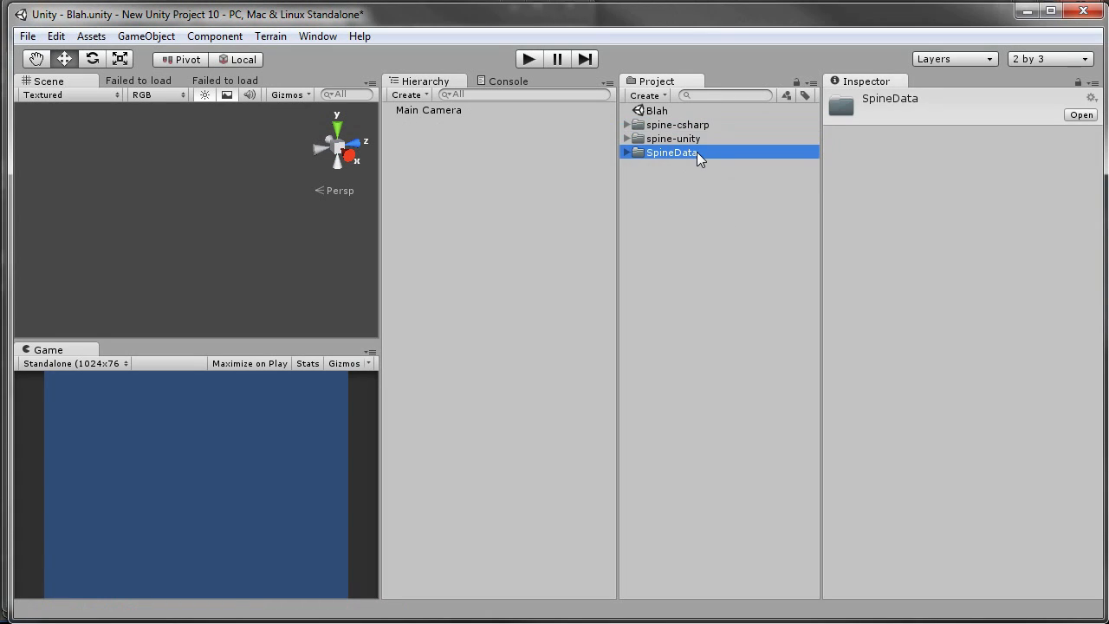
Create a material named skeletonMaterial inside the SpineData folder
click(626, 152)
right_click(638, 153)
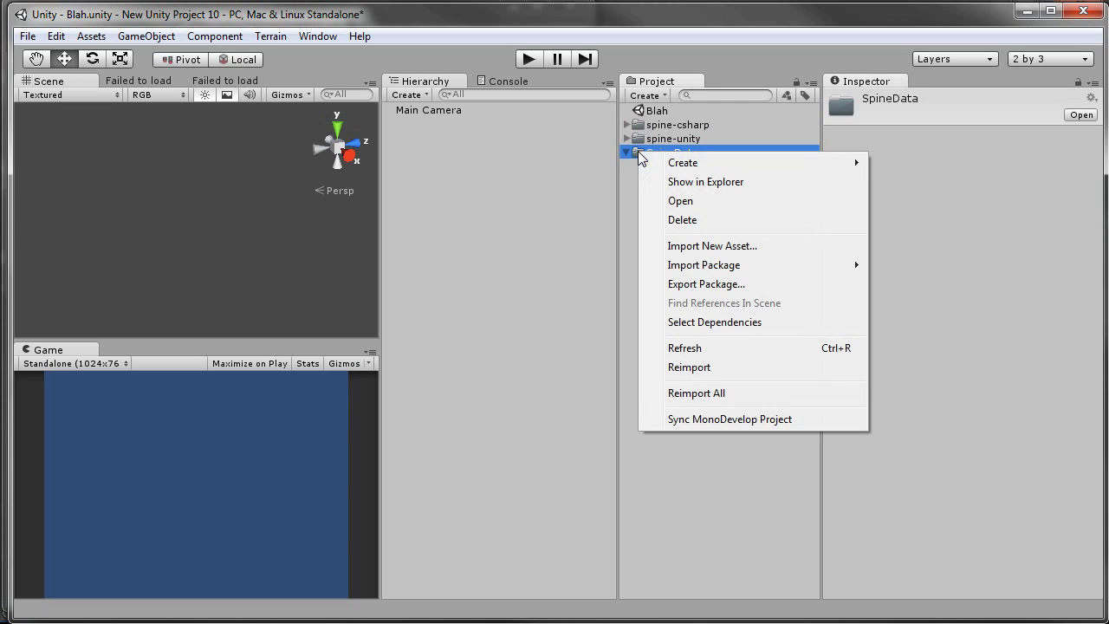
mouse_move(692, 163)
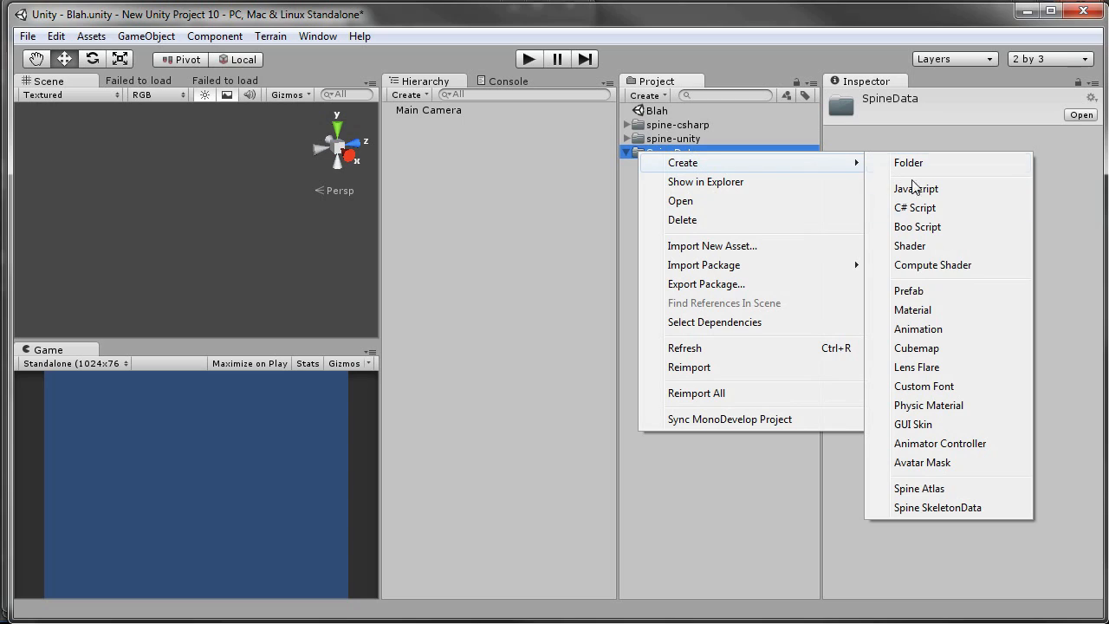
click(938, 310)
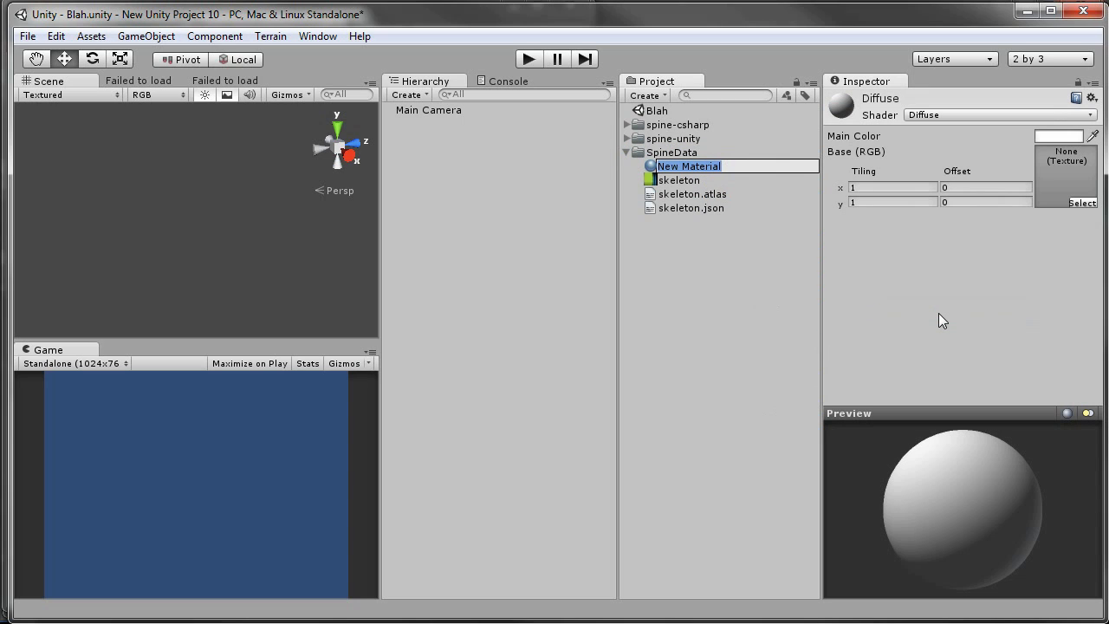
text(sk)
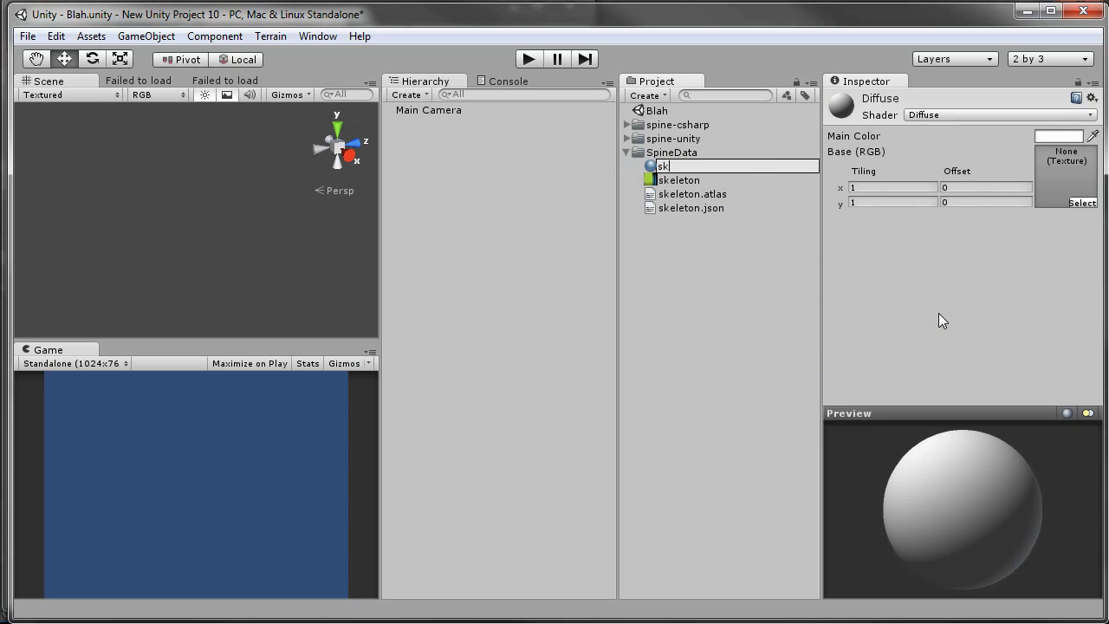
text(eletonMaterial)
key(Return)
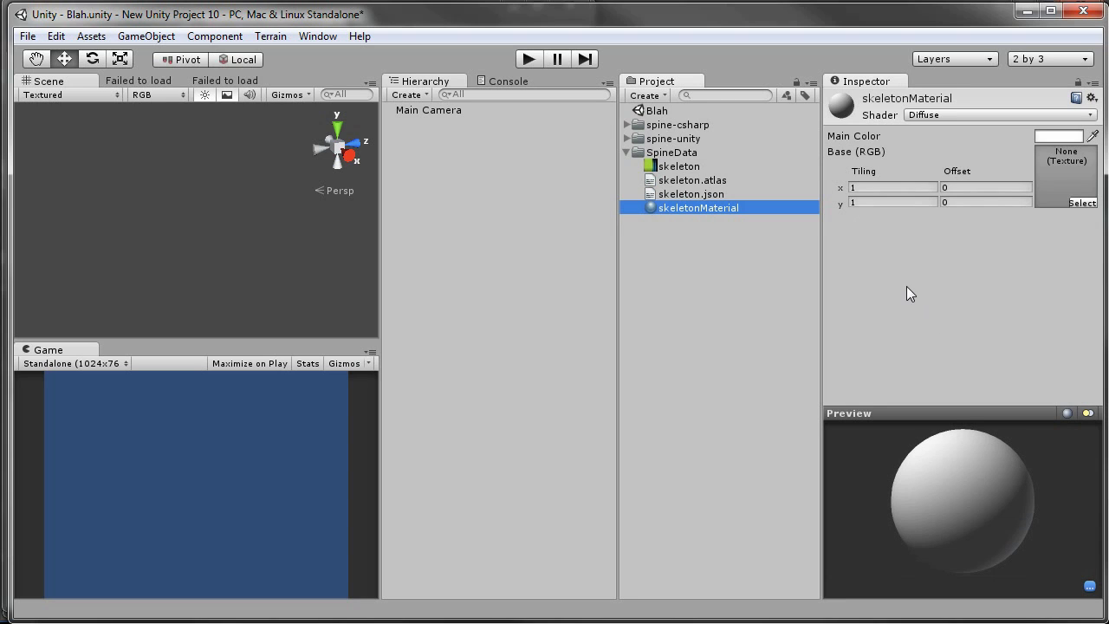
Assign the skeleton texture to skeletonMaterial and set its shader to Transparent/Diffuse
click(681, 168)
drag(680, 170, 1070, 186)
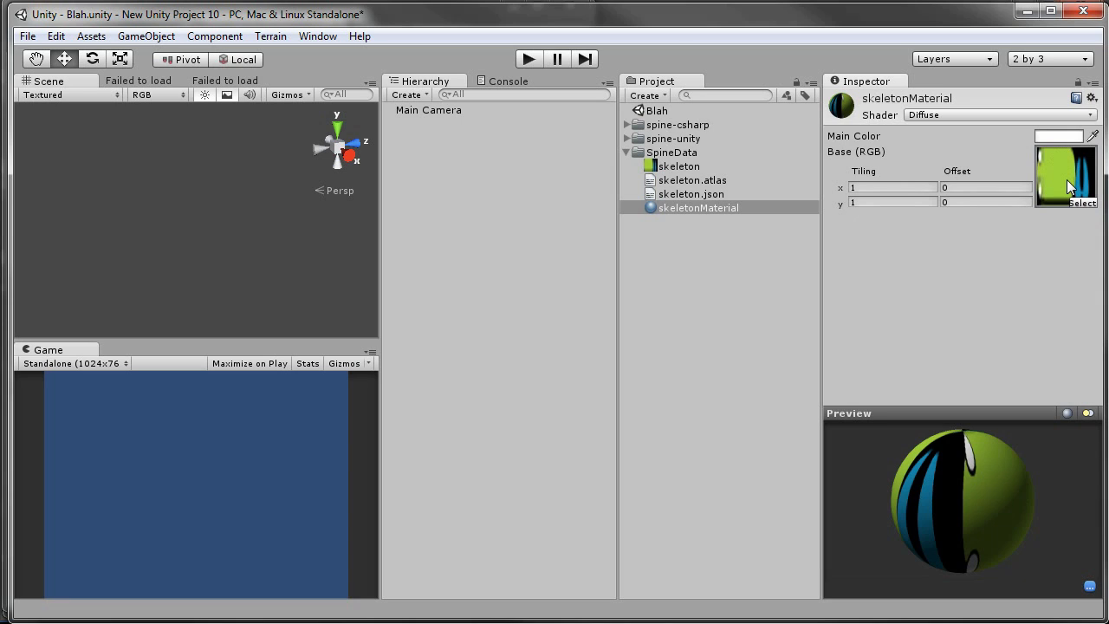
click(928, 116)
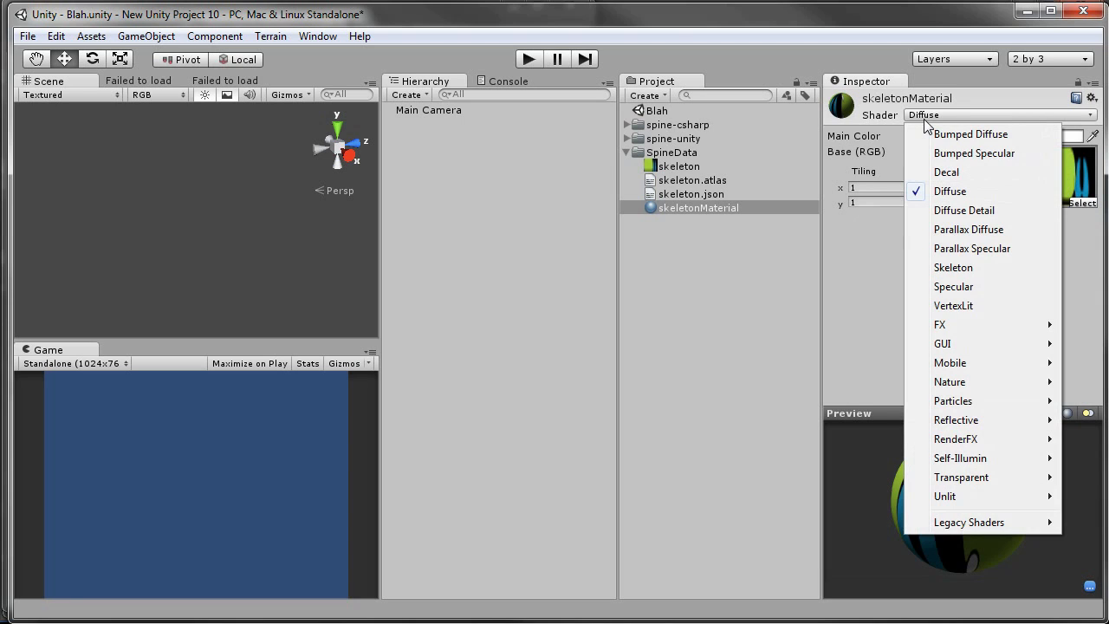
mouse_move(1000, 480)
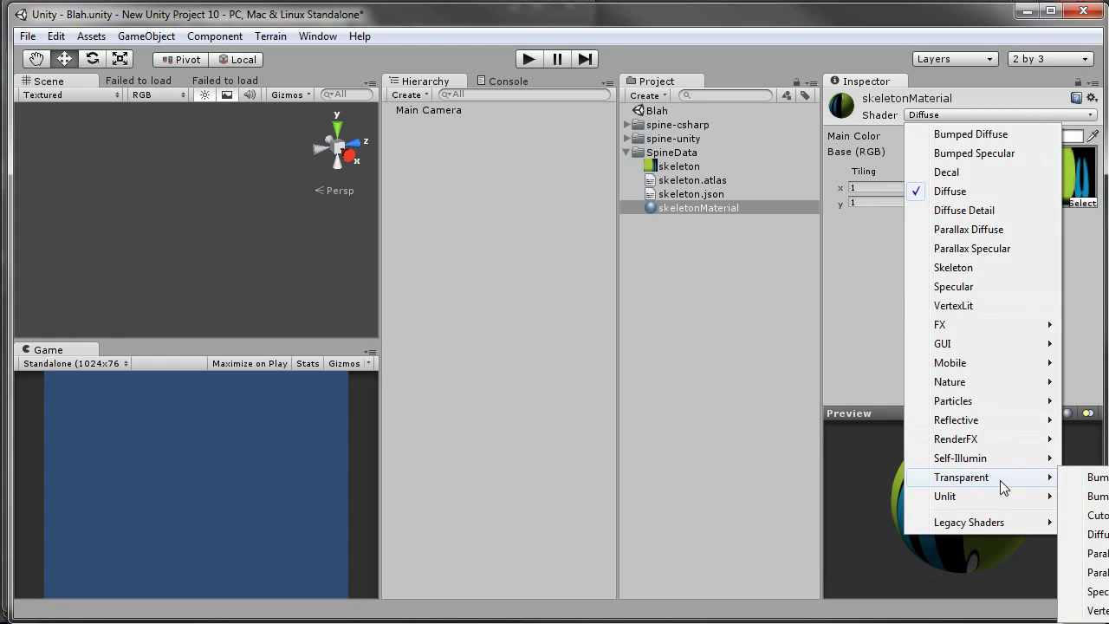
click(1084, 533)
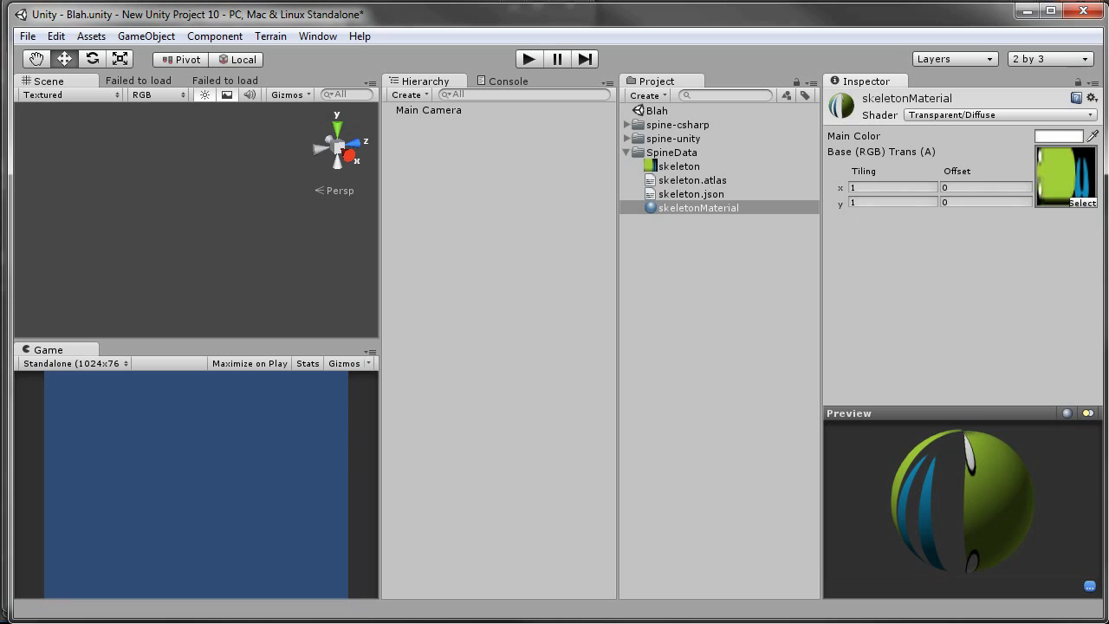
Create a Spine Atlas asset and name it My Spine Atlas
click(668, 153)
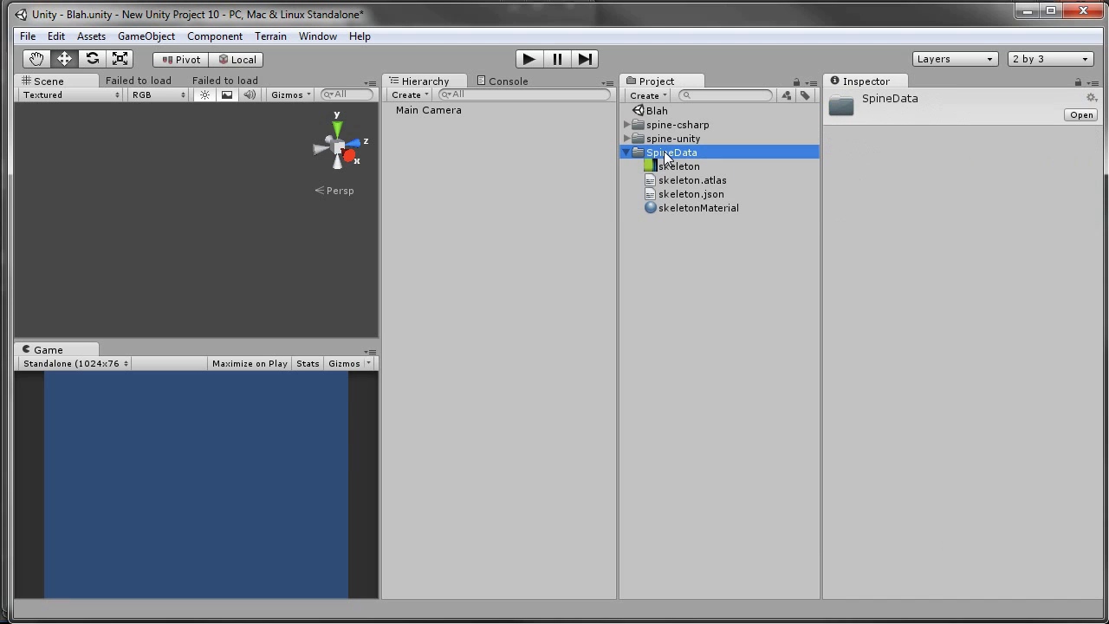
right_click(667, 153)
mouse_move(737, 171)
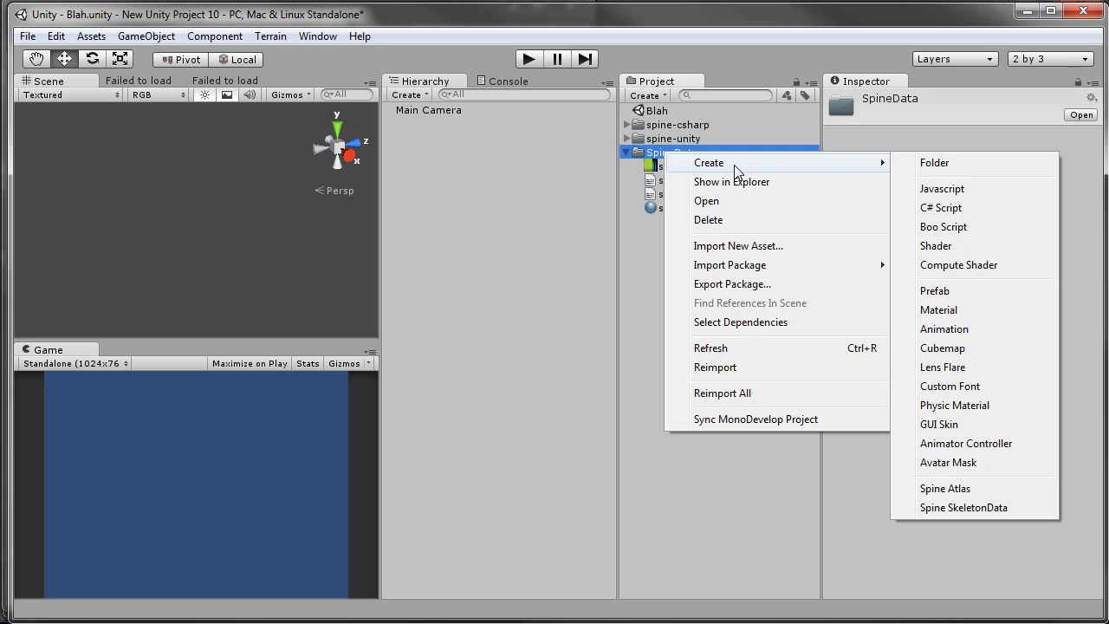
click(962, 488)
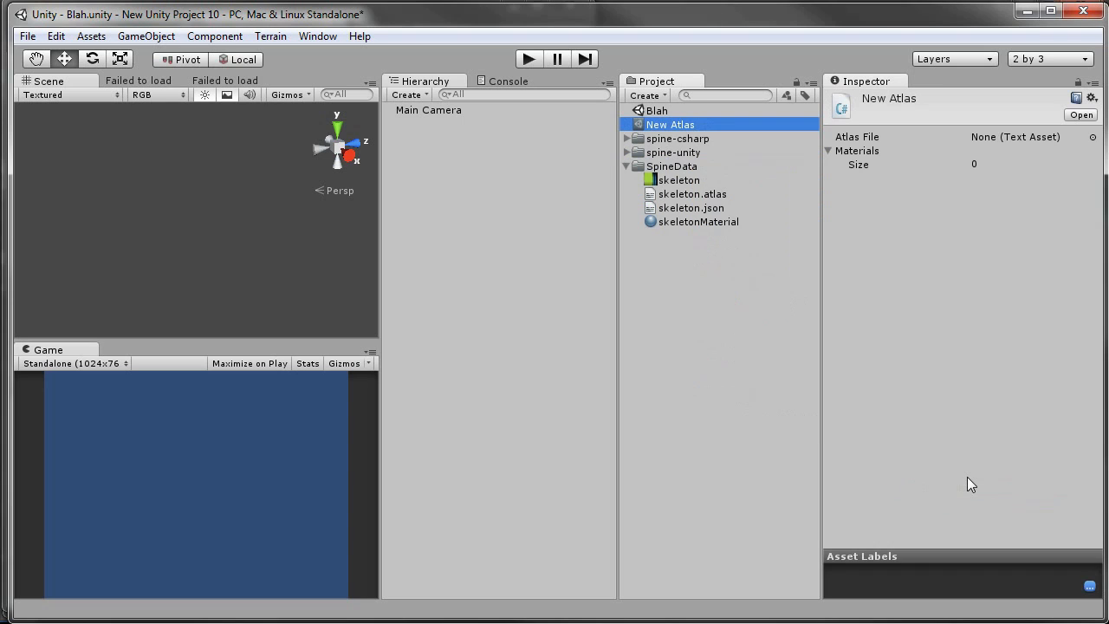
click(696, 123)
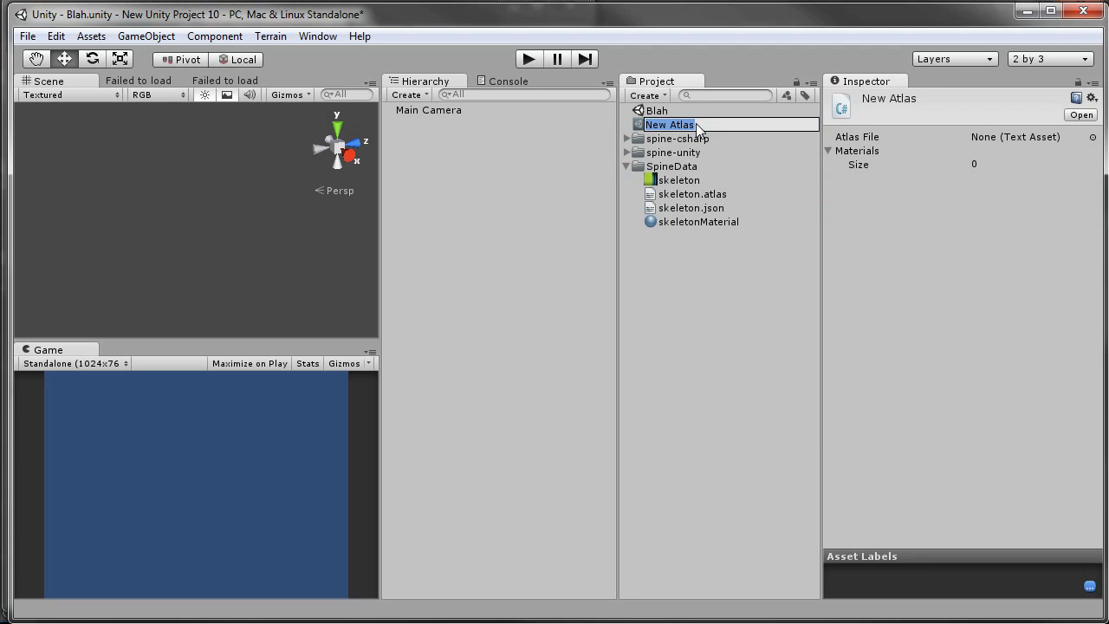
text(My Spine Atlas)
key(Return)
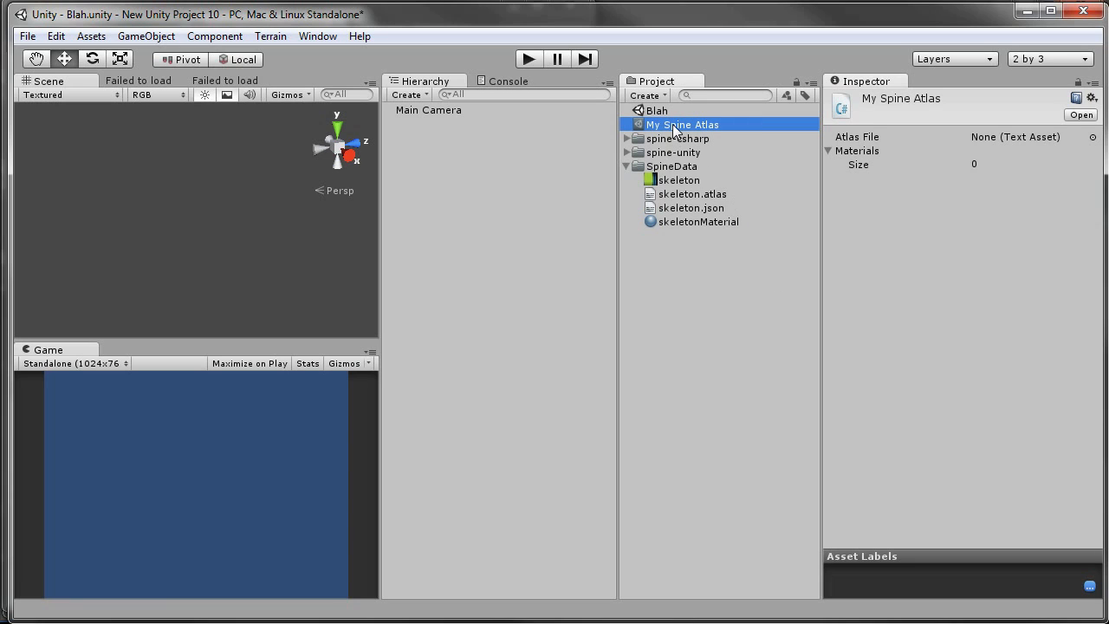
Move My Spine Atlas into SpineData and give it the skeleton.atlas file and a single material, skeletonMaterial
drag(672, 123, 1011, 135)
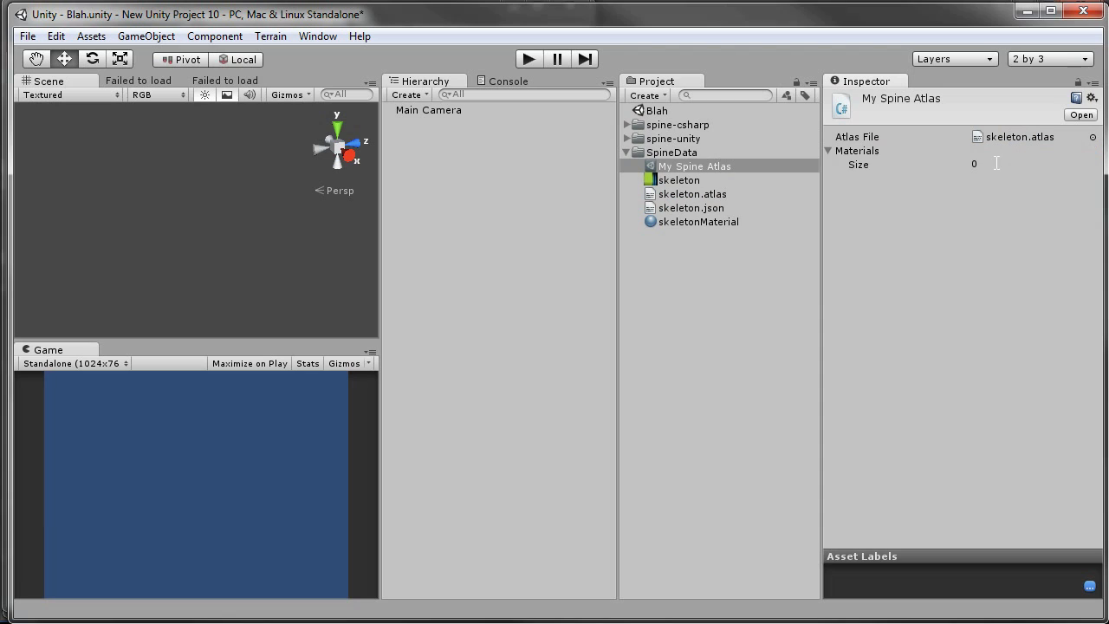
click(996, 163)
text(1)
key(Return)
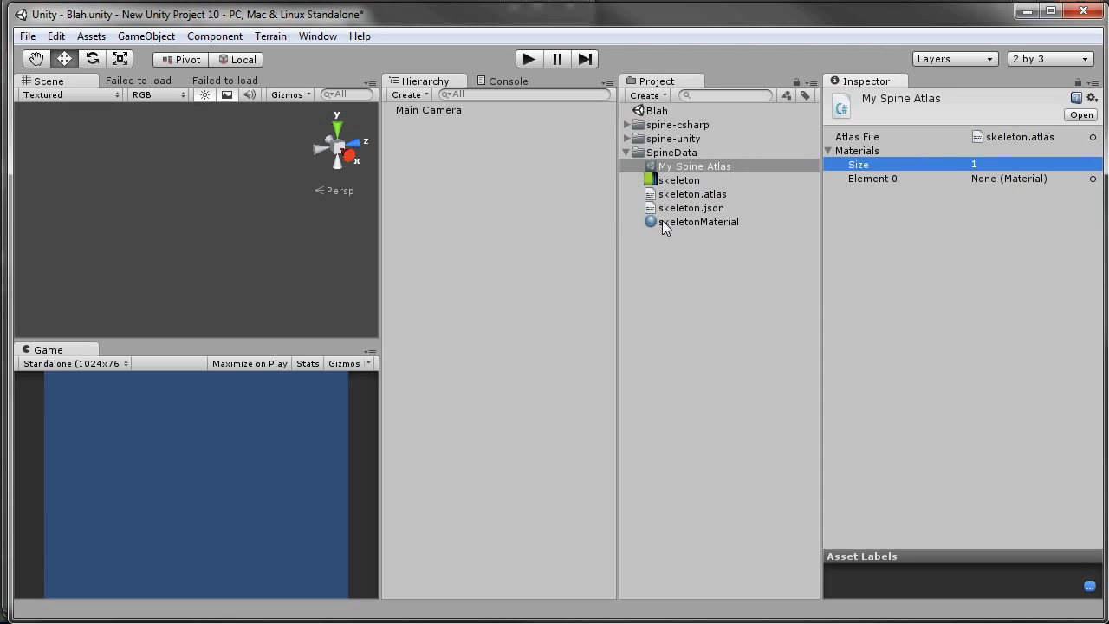
click(662, 222)
drag(661, 222, 1013, 186)
Create a Spine SkeletonData asset named My Skeleton Data in SpineData and assign it My Spine Atlas and skeleton.json
right_click(686, 153)
mouse_move(745, 173)
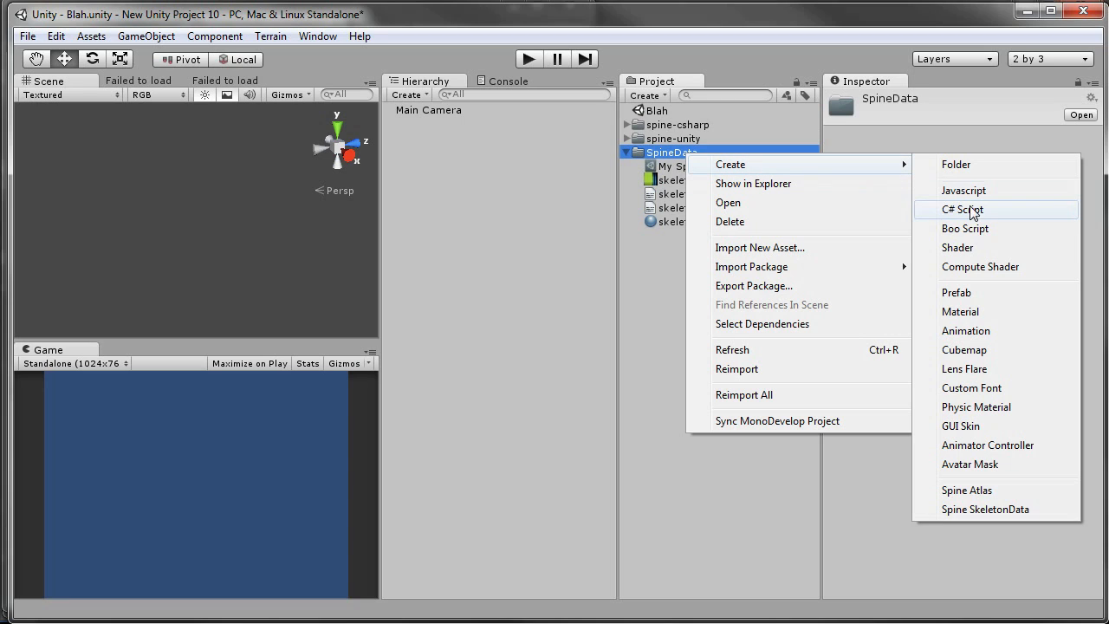
click(985, 509)
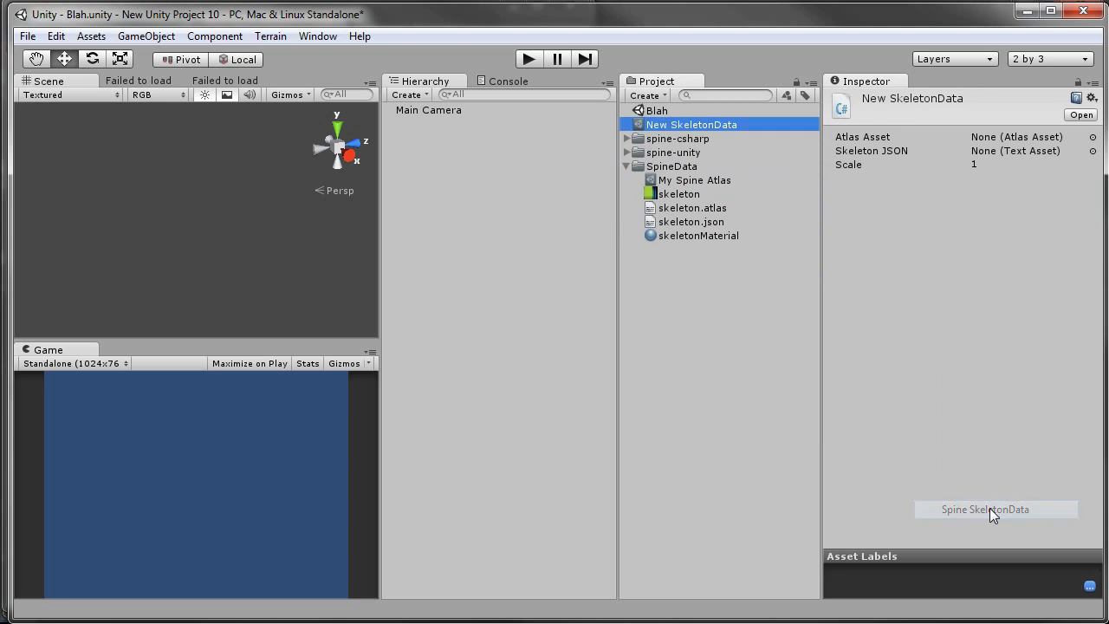
text(My Skeleton Data)
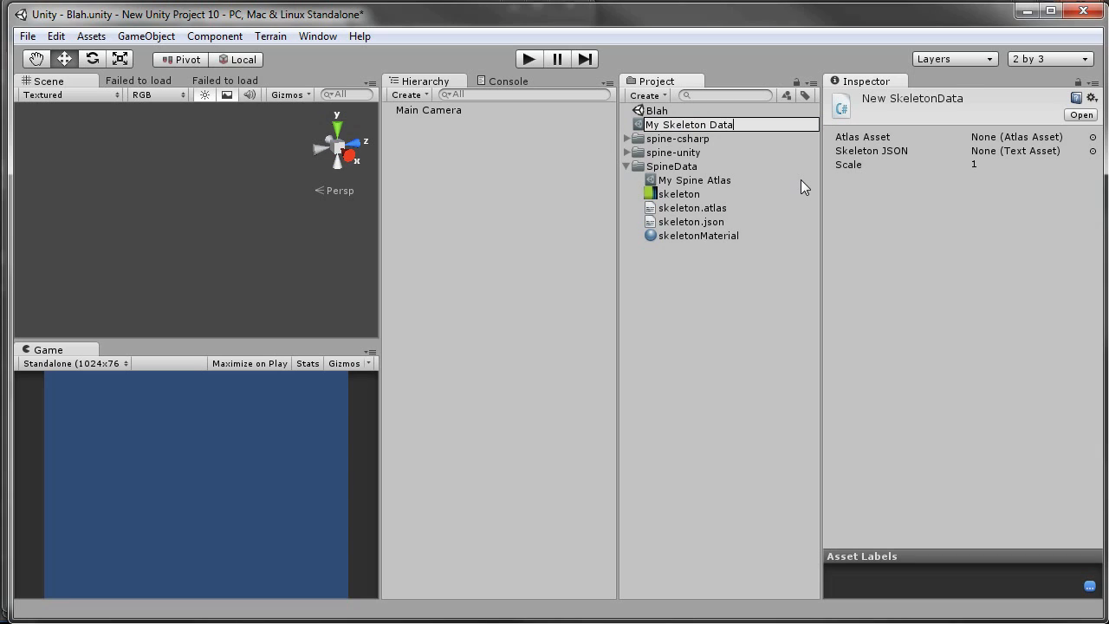
key(Return)
drag(683, 126, 682, 169)
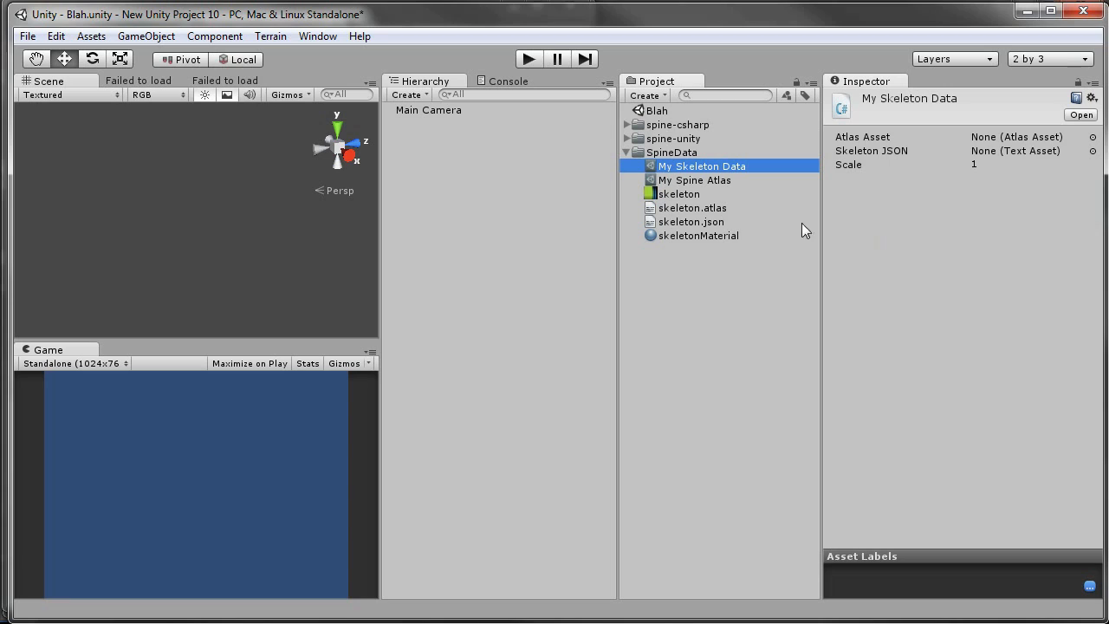
drag(696, 180, 1013, 143)
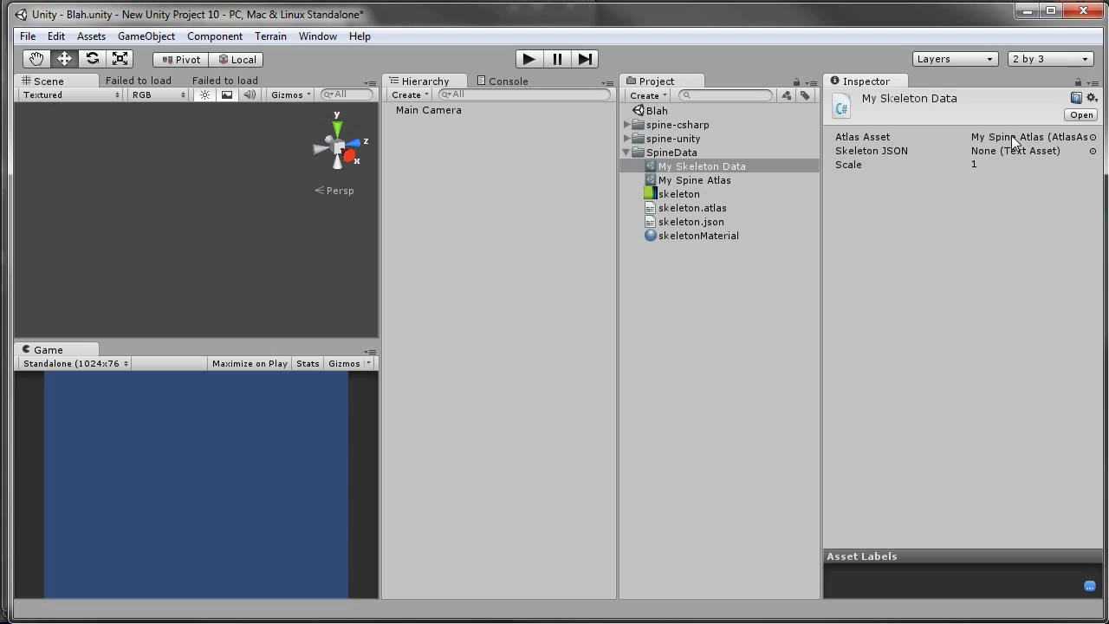
drag(691, 221, 1018, 153)
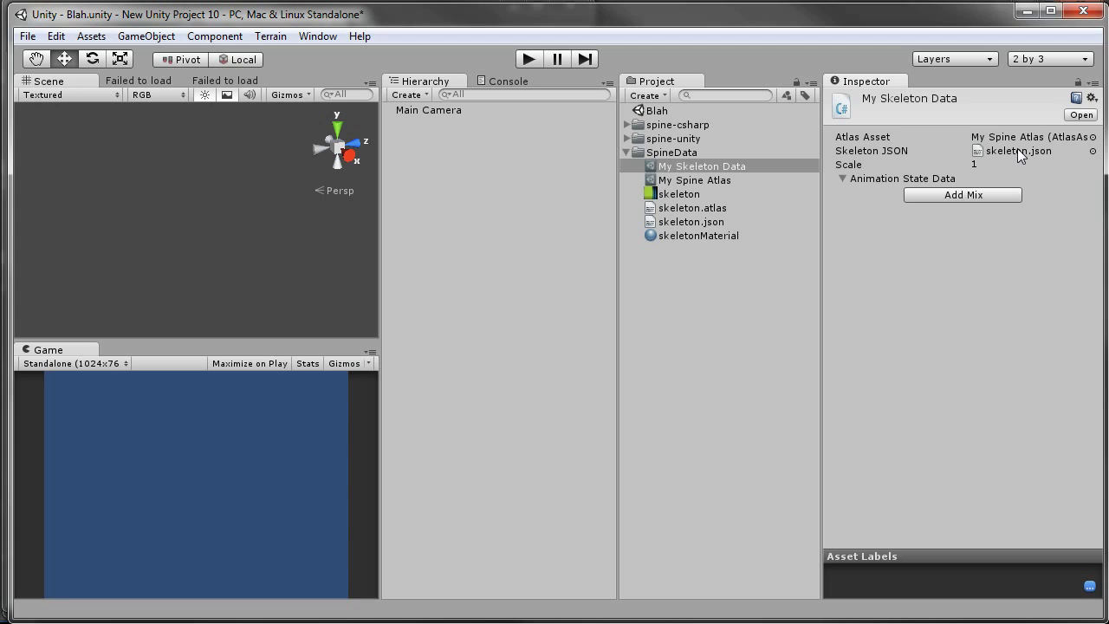
Add two animation mixes to My Skeleton Data and set both animations of the second one to Idle_Moving
click(961, 196)
click(975, 212)
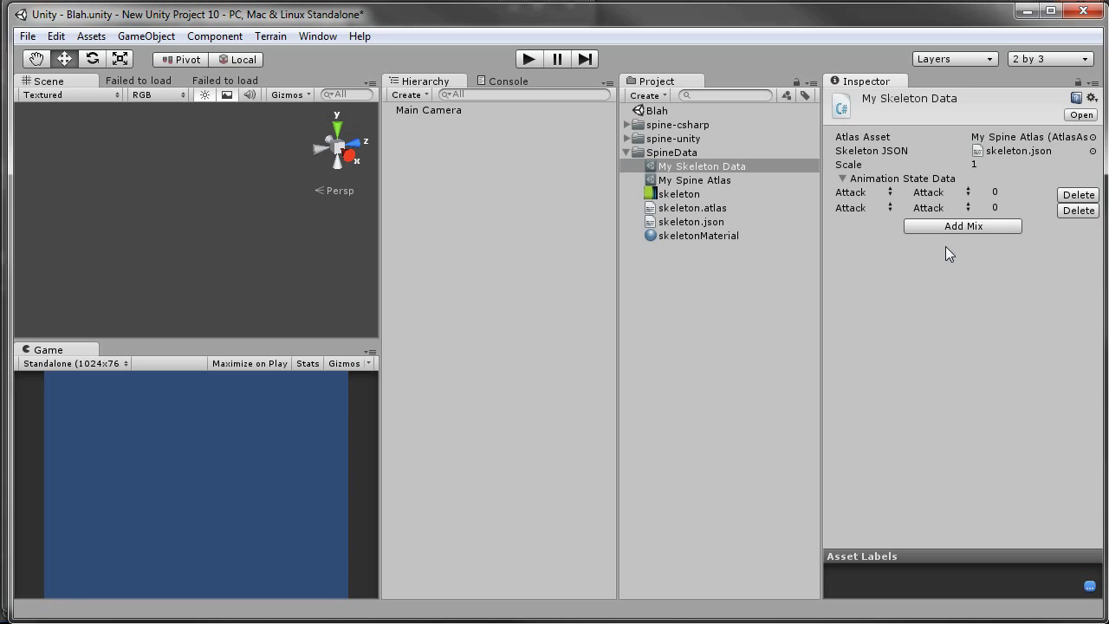
click(888, 206)
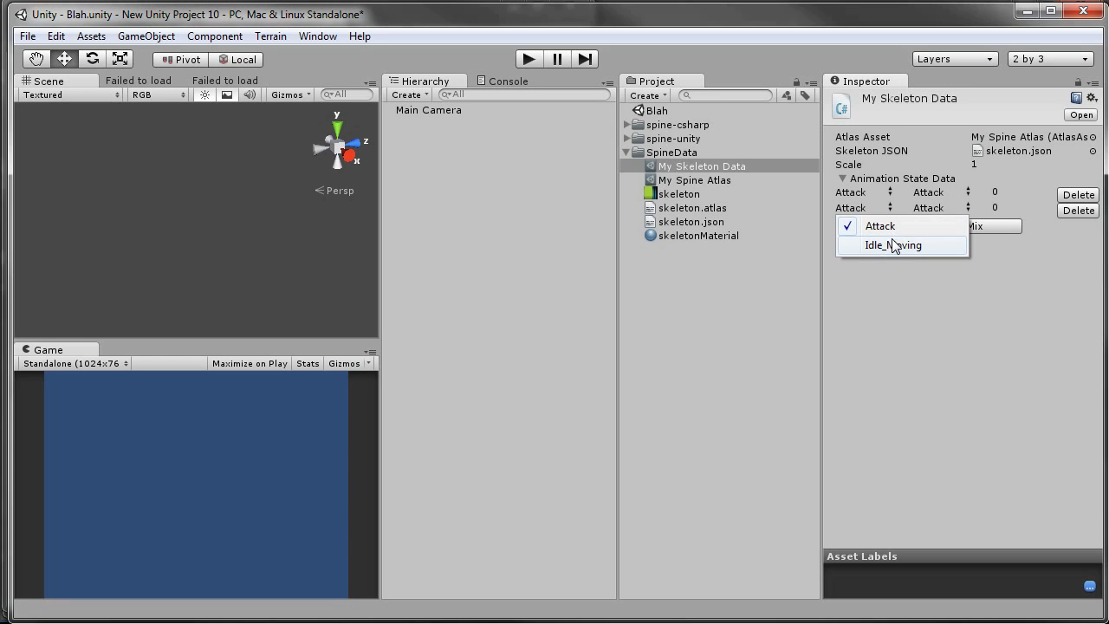
click(892, 243)
click(968, 208)
click(978, 246)
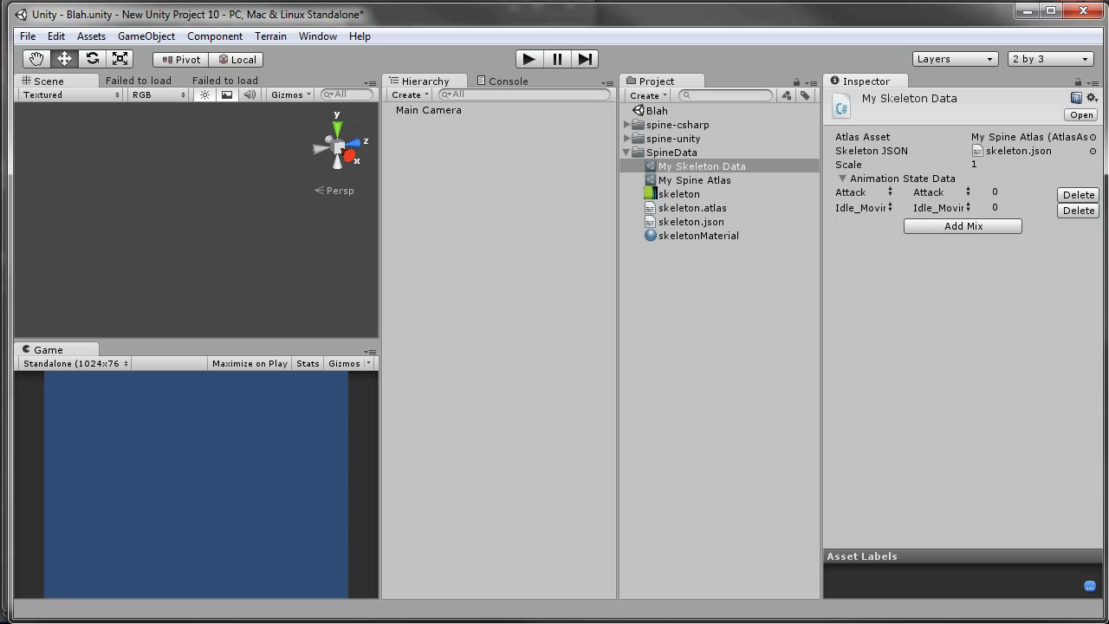
Set the Main Camera's projection to Orthographic
click(485, 111)
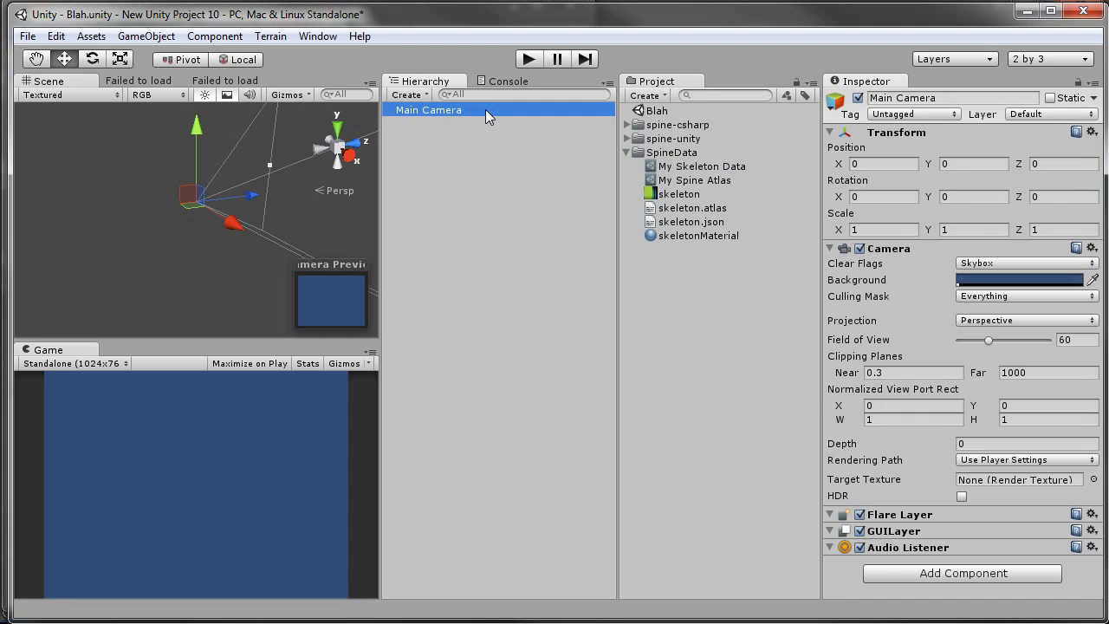
click(986, 322)
click(1002, 359)
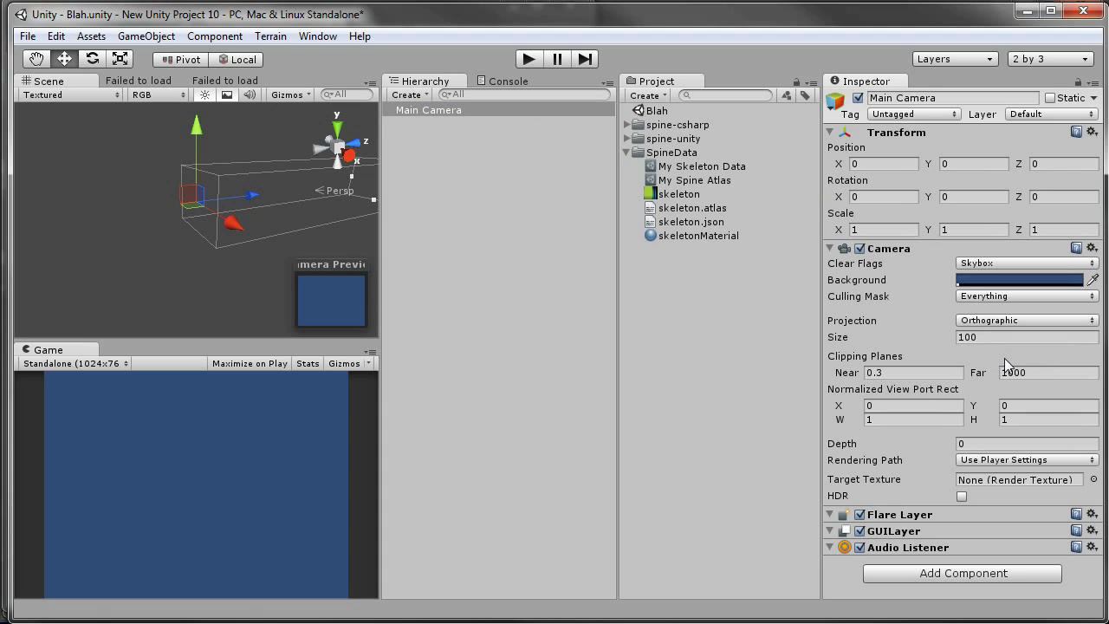
Add a Spine SkeletonAnimation object to the scene and assign My Skeleton Data as its skeleton data asset
click(409, 94)
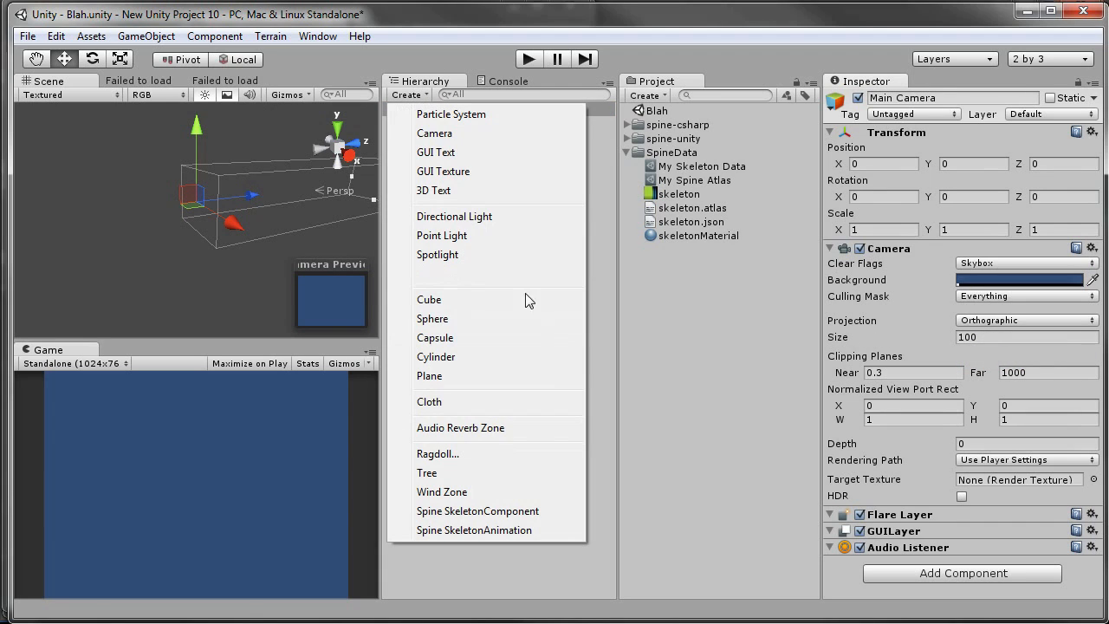
click(491, 530)
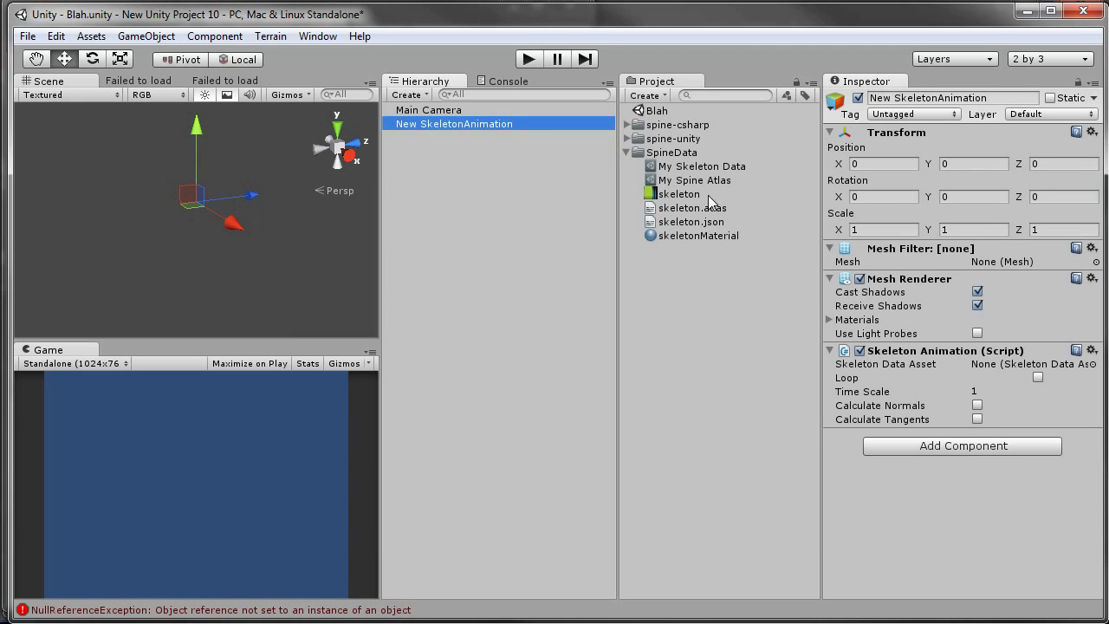
click(718, 167)
drag(718, 169, 997, 367)
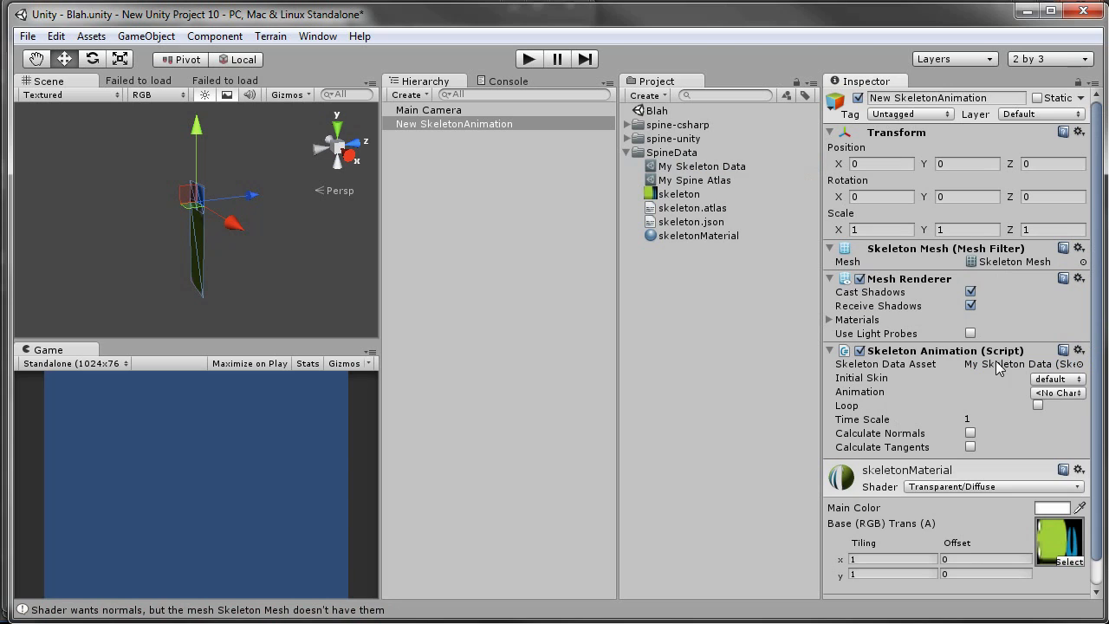
Frame the skeleton with the Main Camera by setting its position to about Y -124.1, Z -2.41 and its size to about 276.41
alt+drag(274, 284, 394, 173)
scroll(253, 254, up, 4)
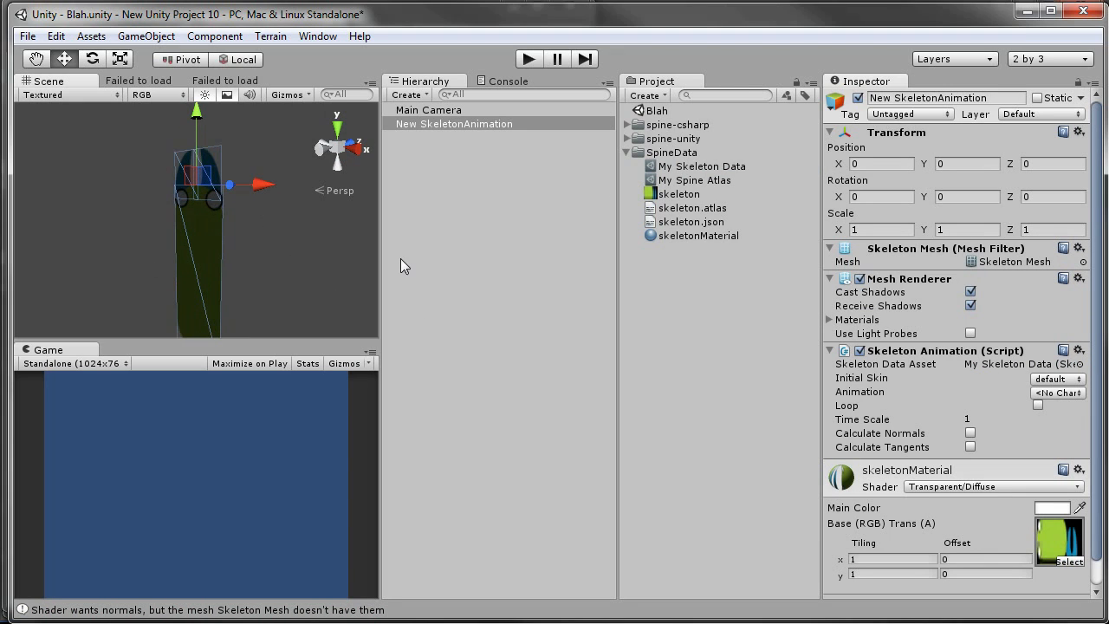
click(450, 111)
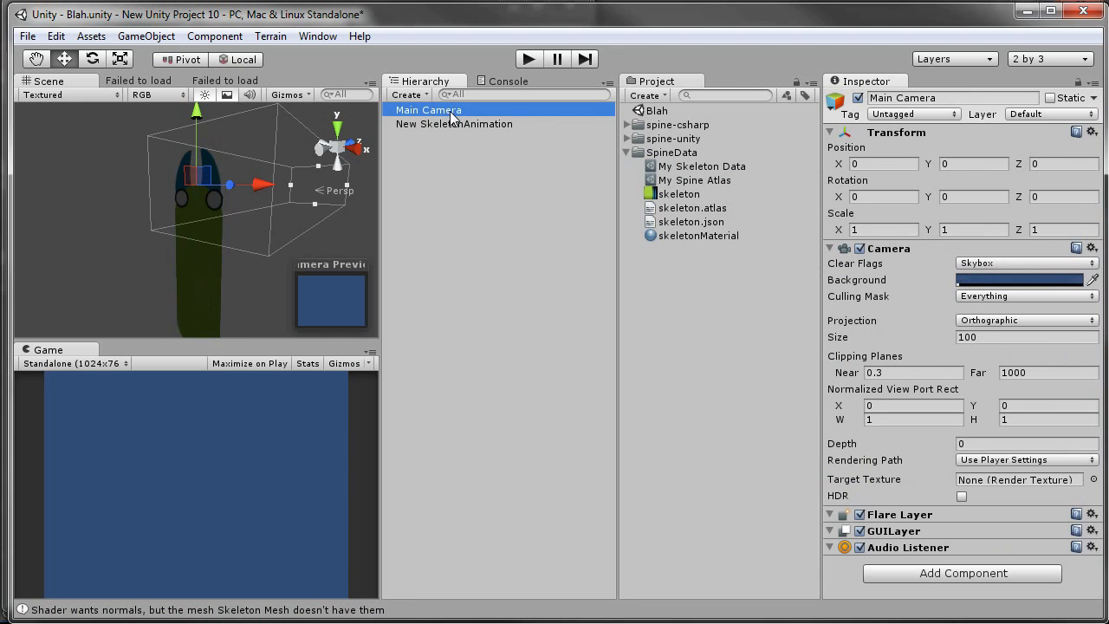
drag(1025, 162, 985, 170)
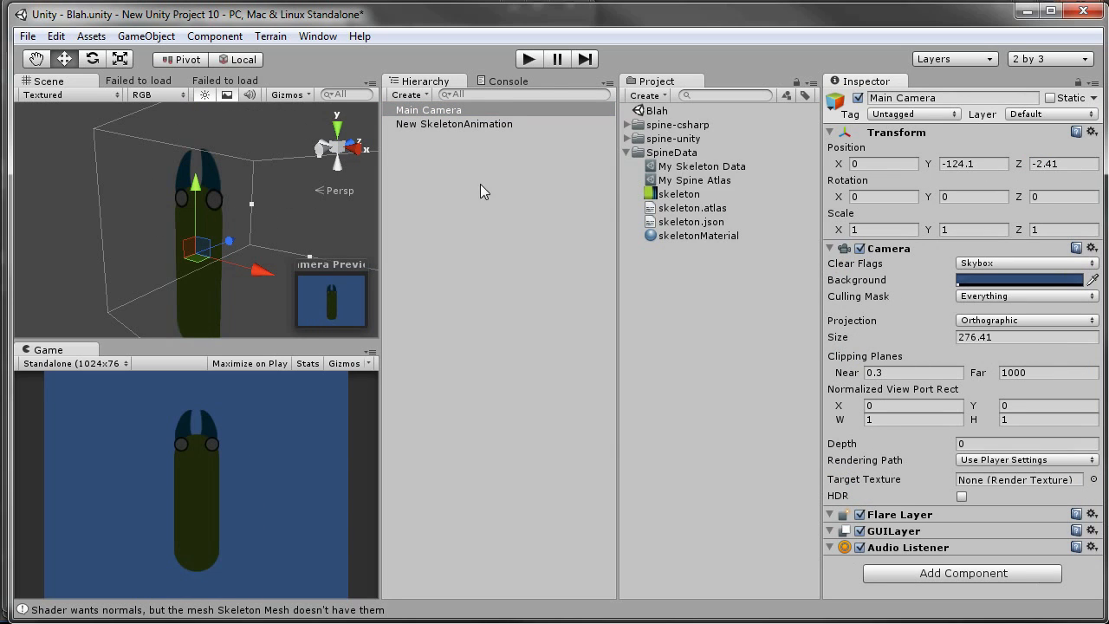
Examine the shader messages about the skeleton mesh in the Console
click(502, 82)
click(461, 157)
click(461, 212)
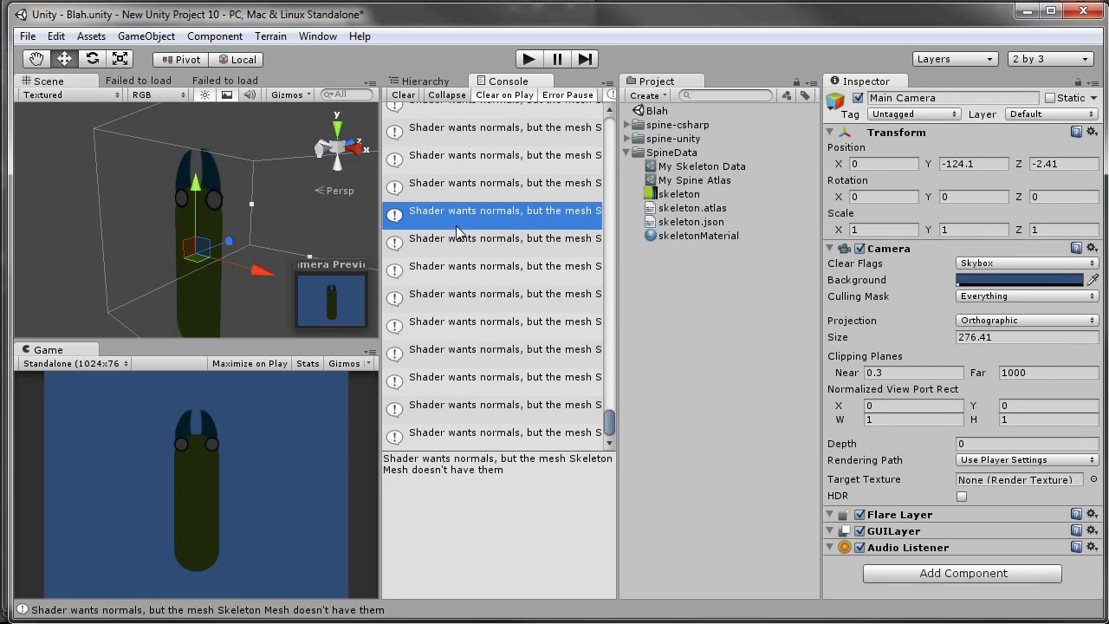
click(465, 356)
click(476, 407)
click(487, 355)
click(492, 275)
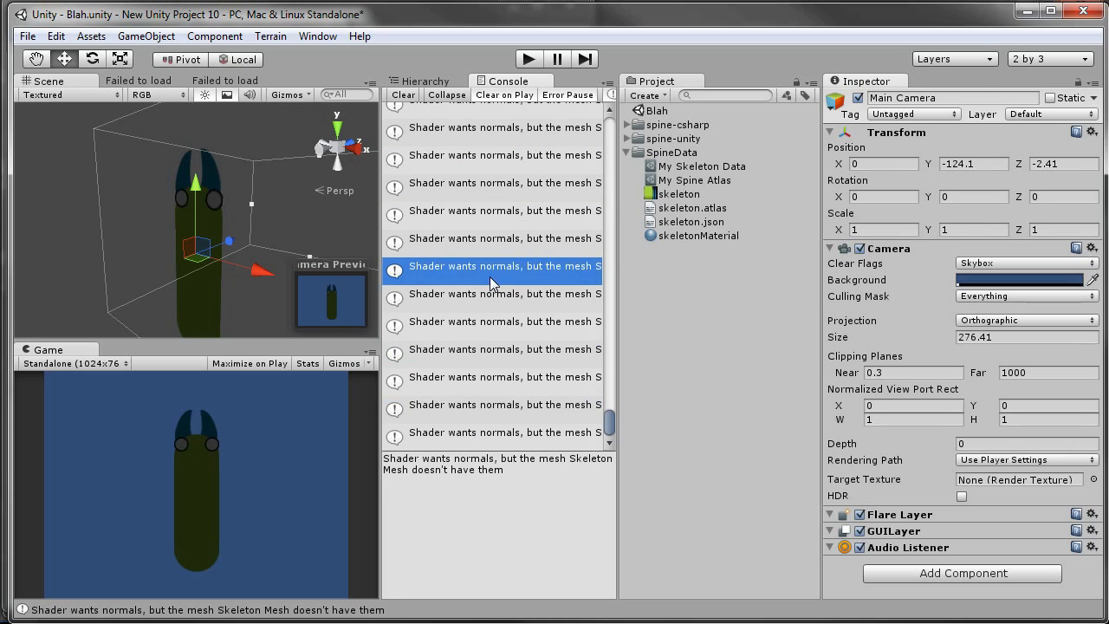
click(496, 214)
Enable Calculate Normals on the New SkeletonAnimation object and set its animation to Idle_Moving with looping on
click(424, 81)
click(476, 123)
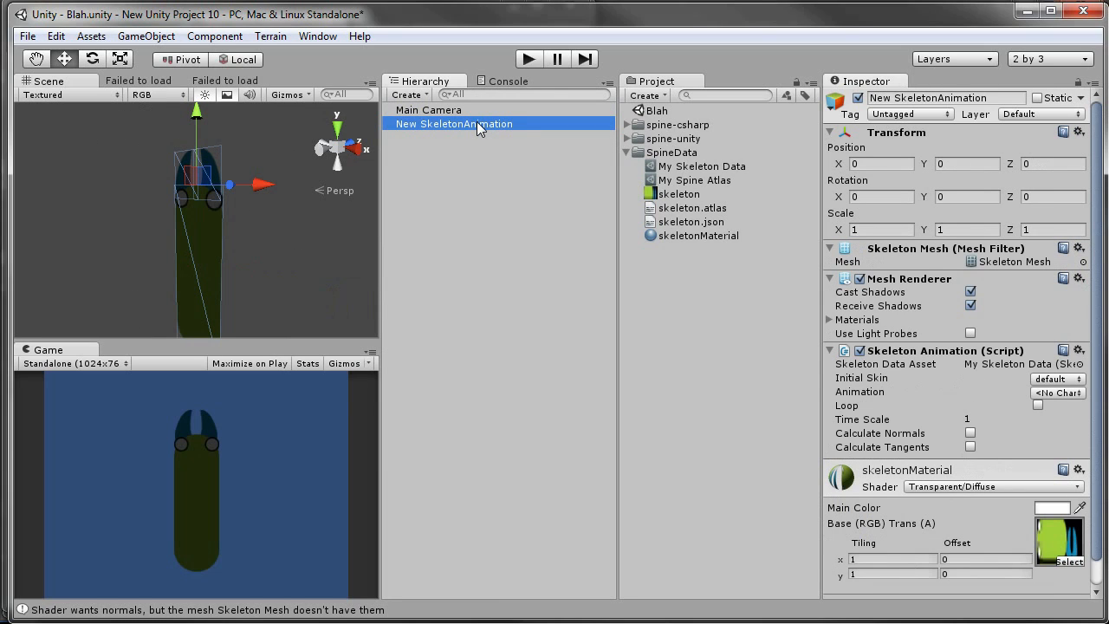
click(970, 433)
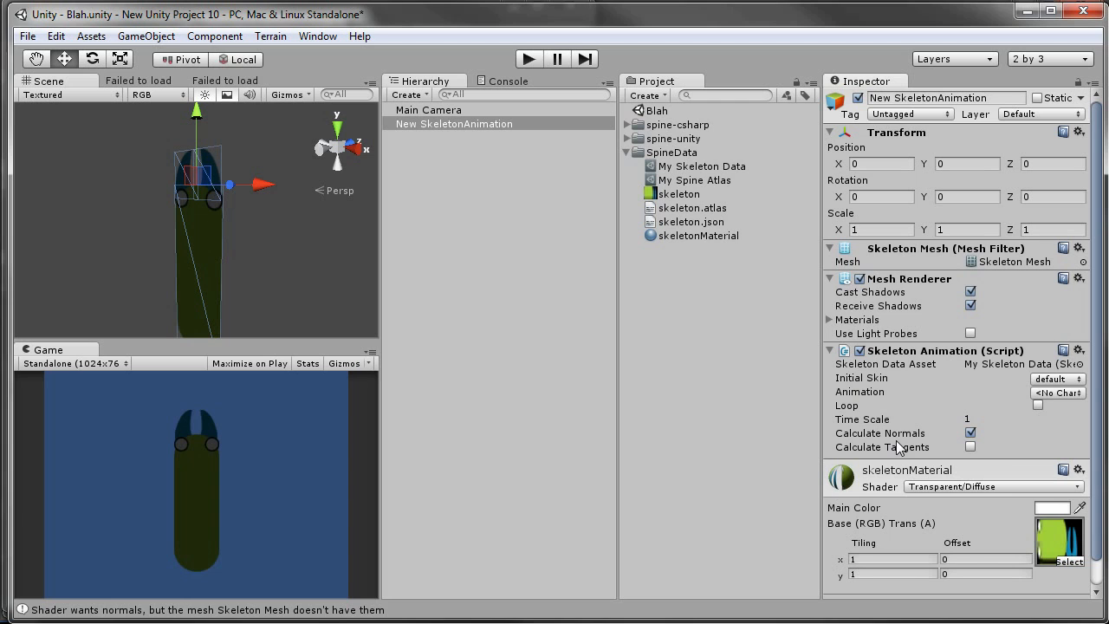
click(1059, 392)
click(1052, 448)
click(1038, 405)
Add a directional light to the scene and play the game with Maximize on Play enabled
click(168, 38)
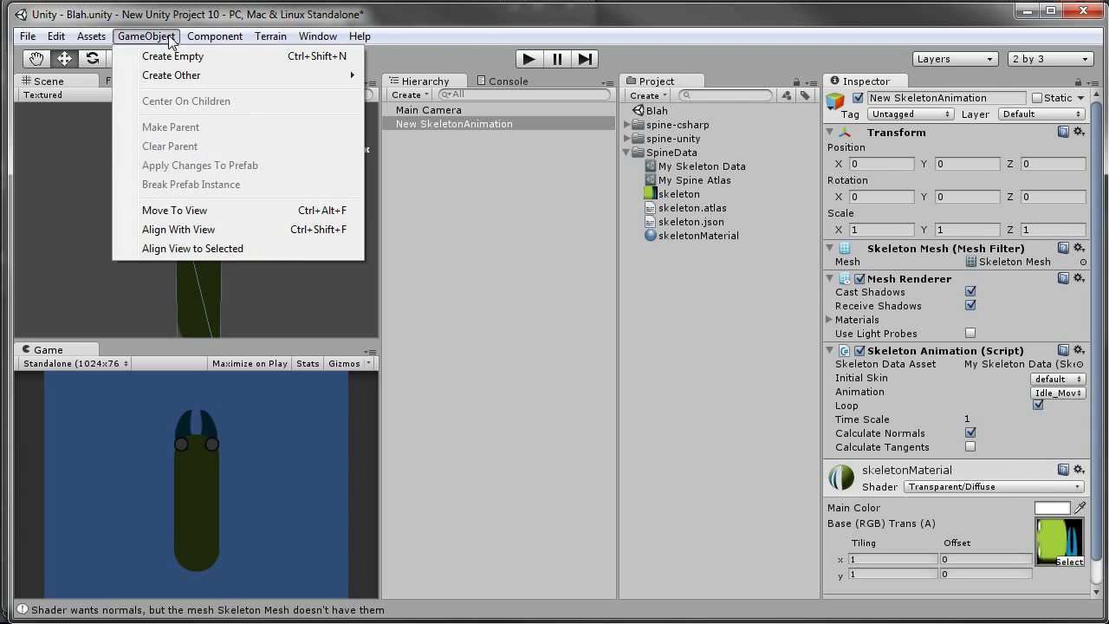
mouse_move(171, 76)
click(424, 173)
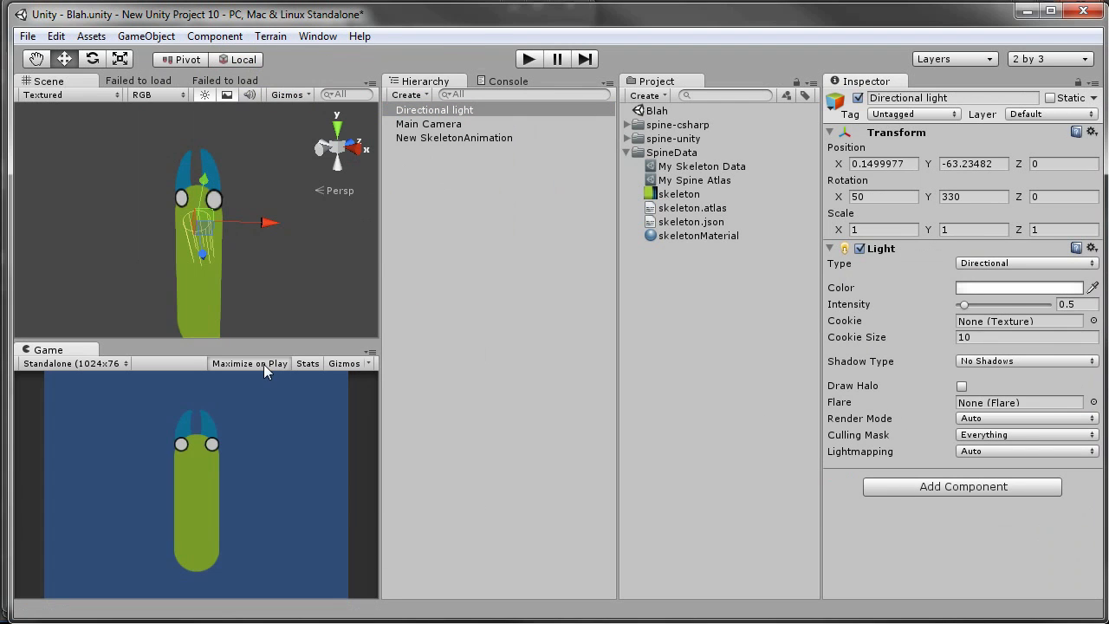
click(528, 58)
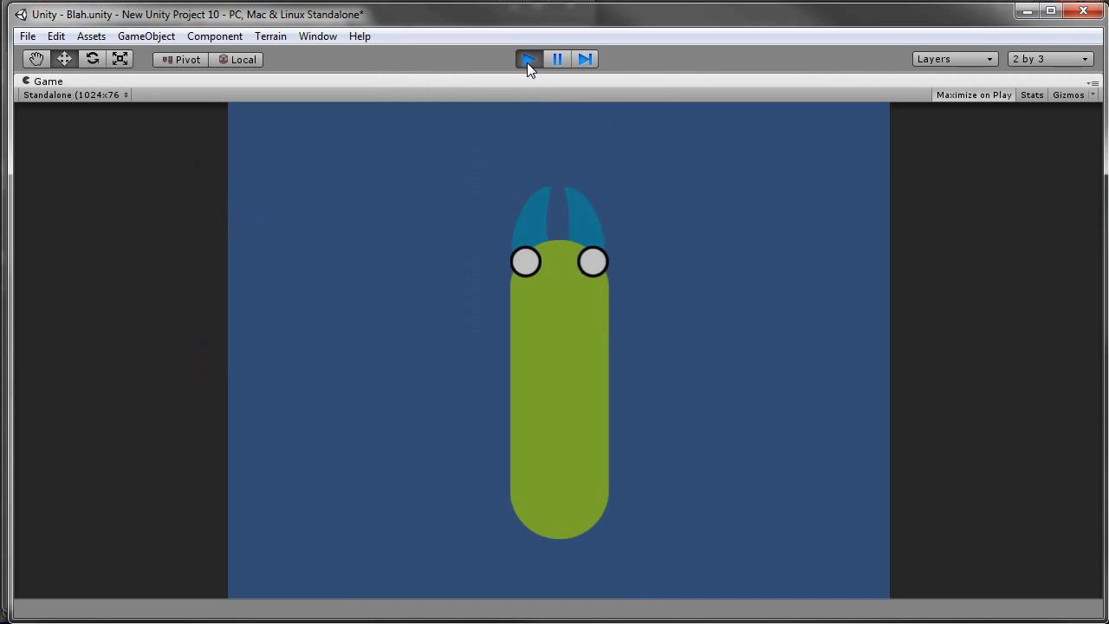